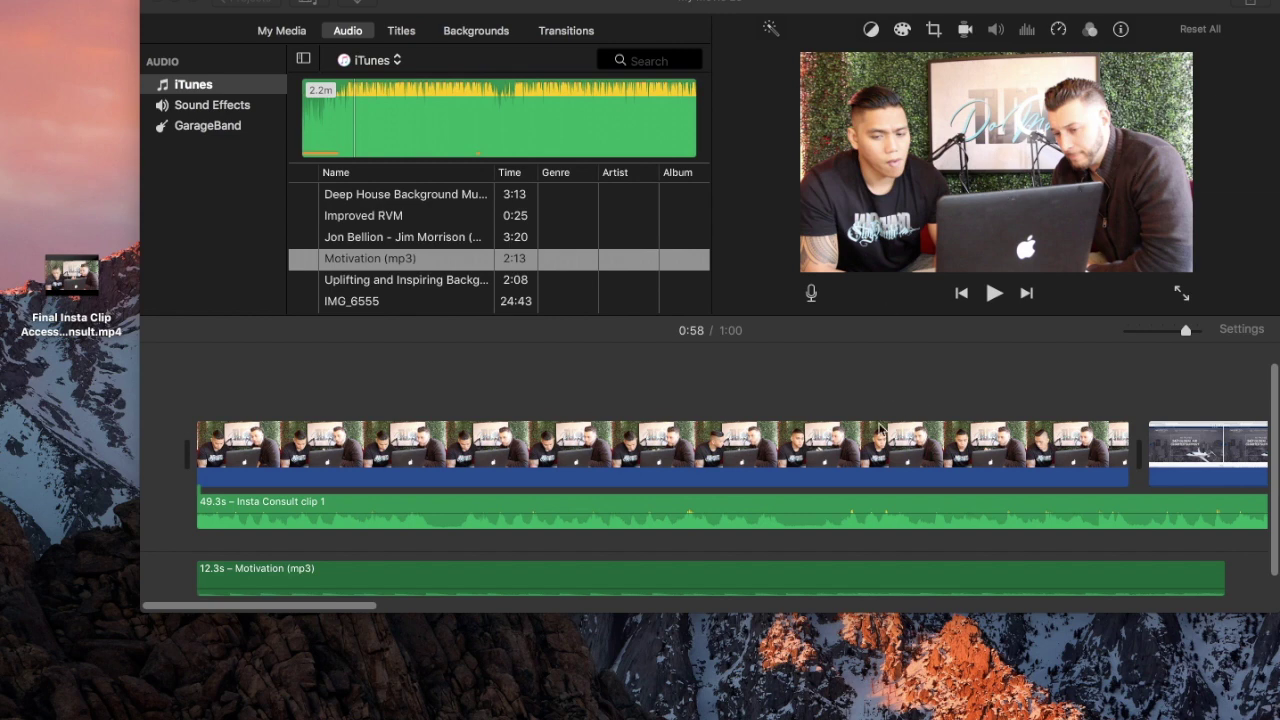
- Add a Reveal Lower Third title and move it earlier so that it lies over the final video clip
{"action": "scroll", "coordinate": [871, 440], "scroll_direction": "right", "scroll_amount": 2}
{"action": "scroll", "coordinate": [871, 440], "scroll_direction": "left", "scroll_amount": 2}
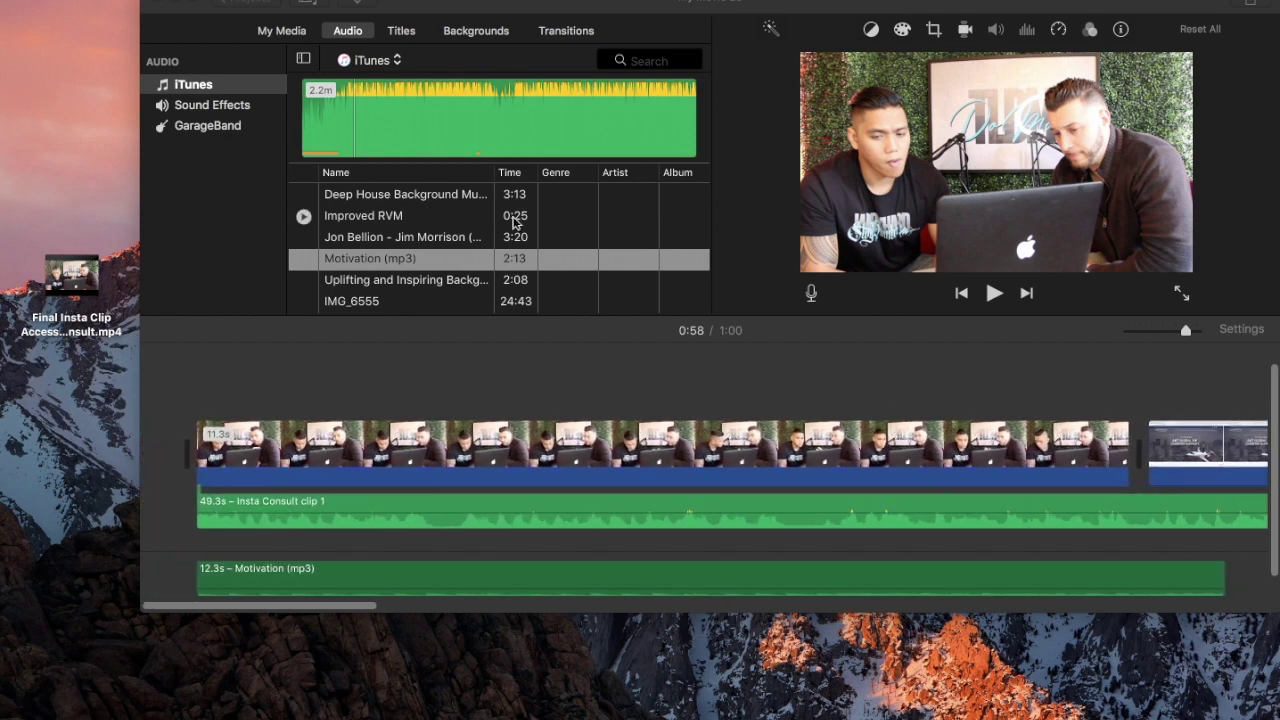
{"action": "left_click", "coordinate": [400, 31]}
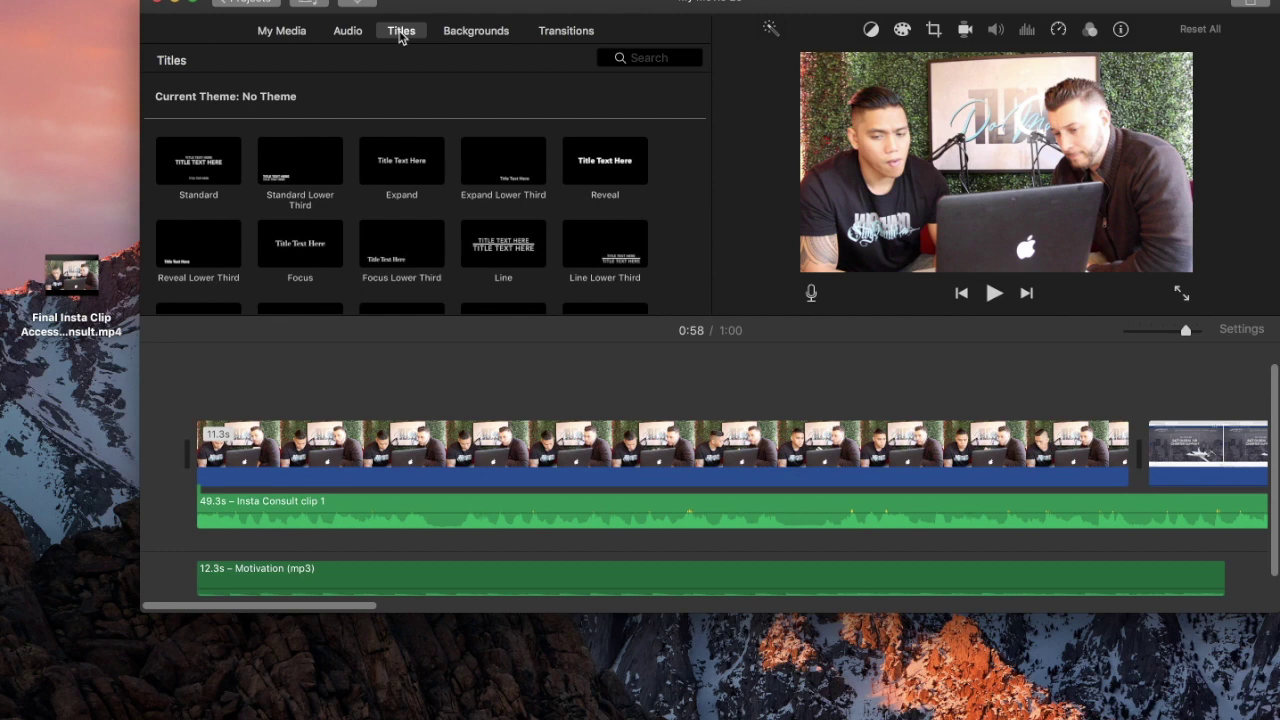
{"action": "scroll", "coordinate": [357, 209], "scroll_direction": "down", "scroll_amount": 2}
{"action": "left_click", "coordinate": [202, 198]}
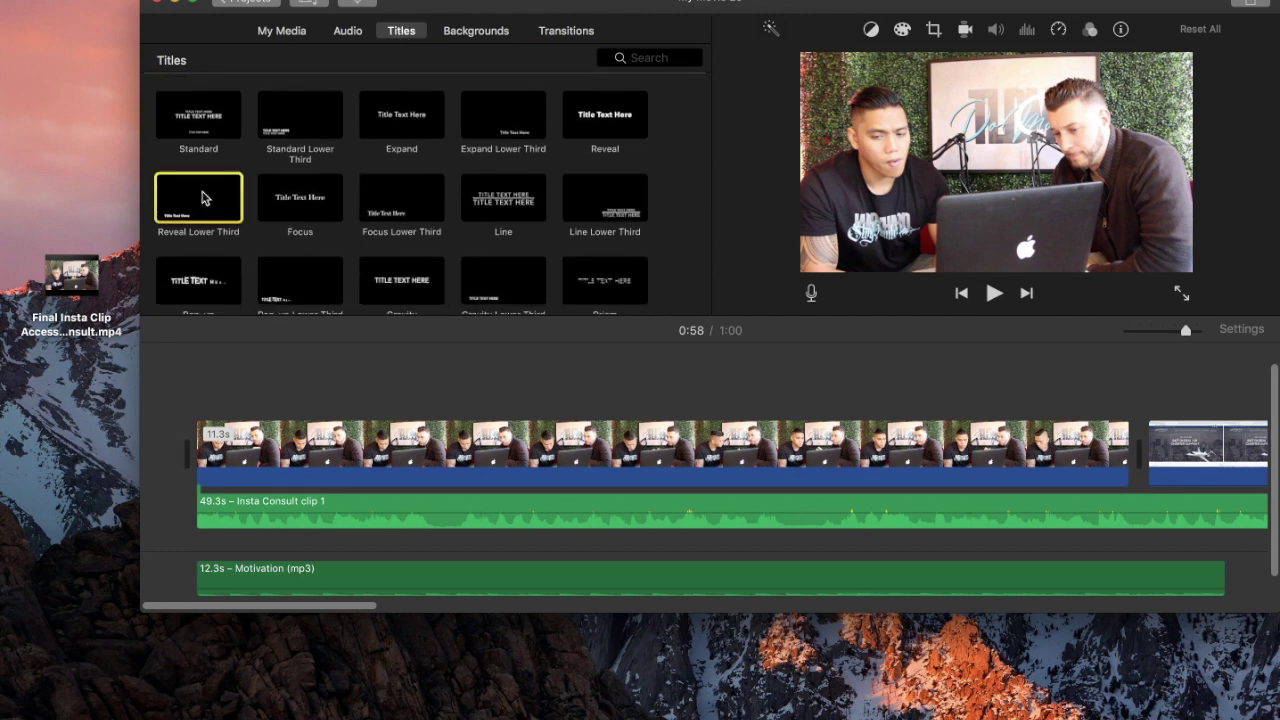
{"action": "double_click", "coordinate": [202, 198]}
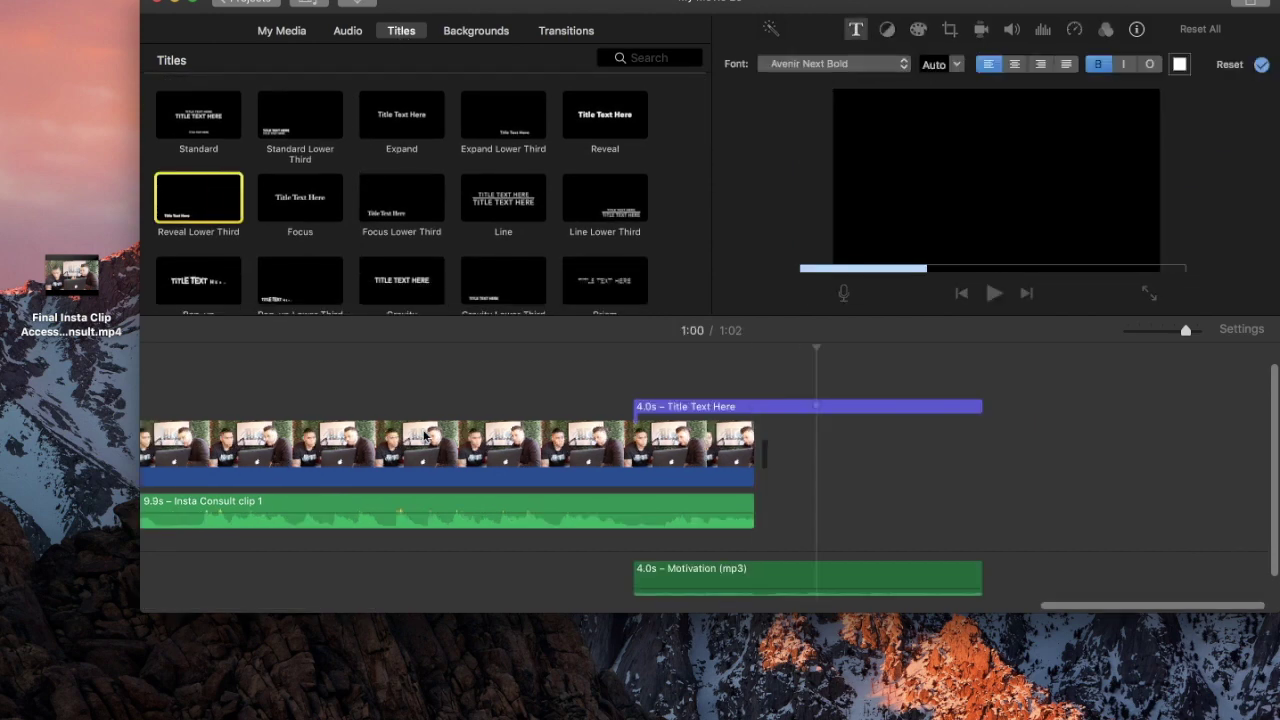
{"action": "left_click", "coordinate": [728, 406]}
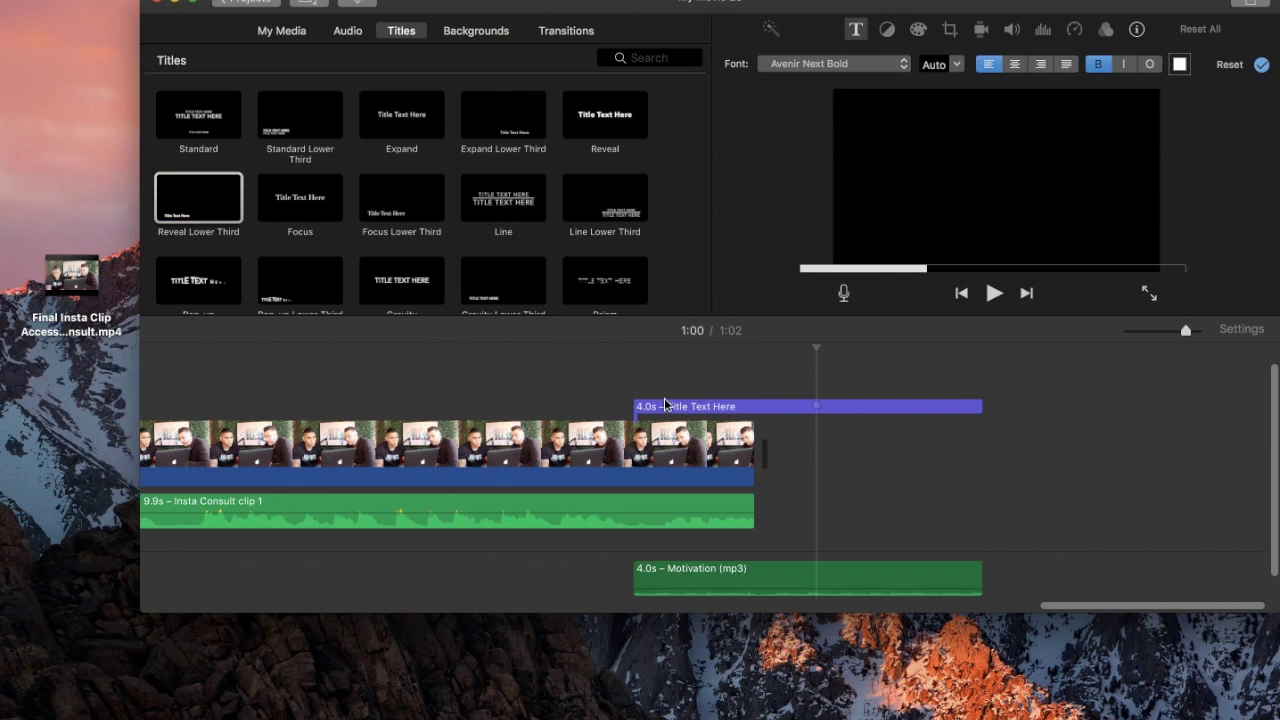
{"action": "left_click_drag", "start_coordinate": [670, 407], "coordinate": [386, 407]}
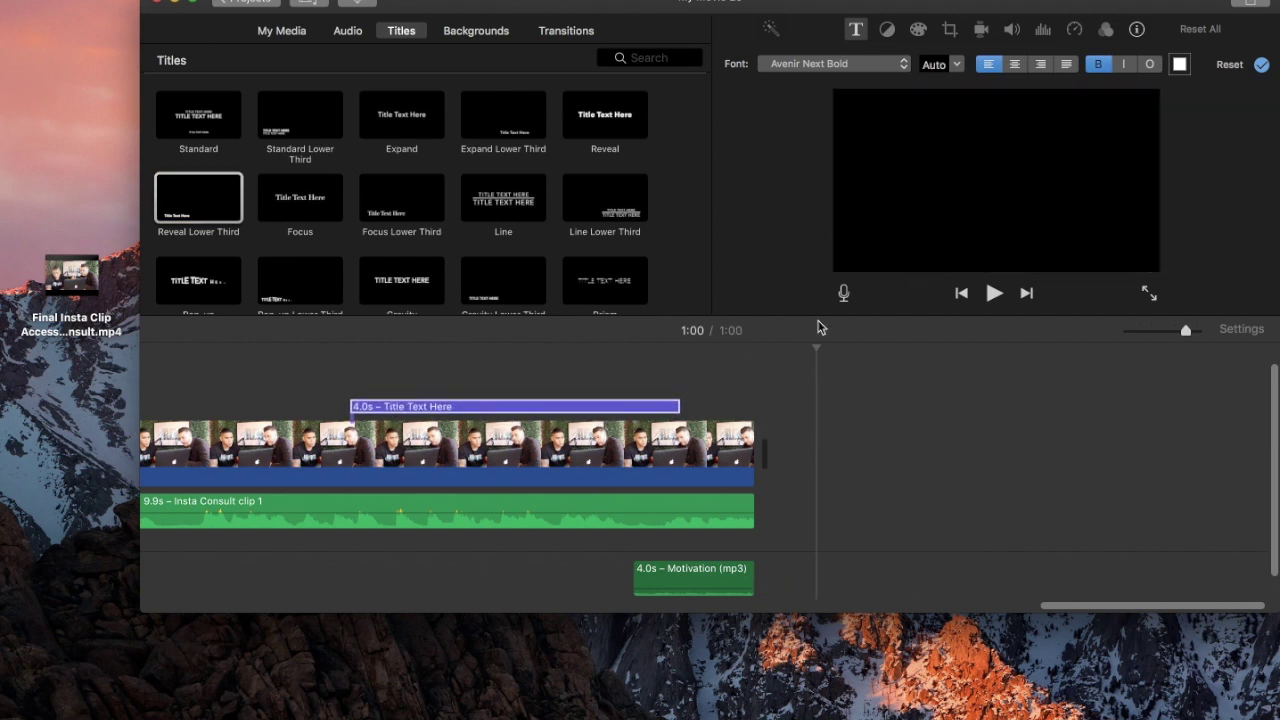
- Preview the lower-third title over the final clip and delete it from the timeline
{"action": "left_click", "coordinate": [437, 411]}
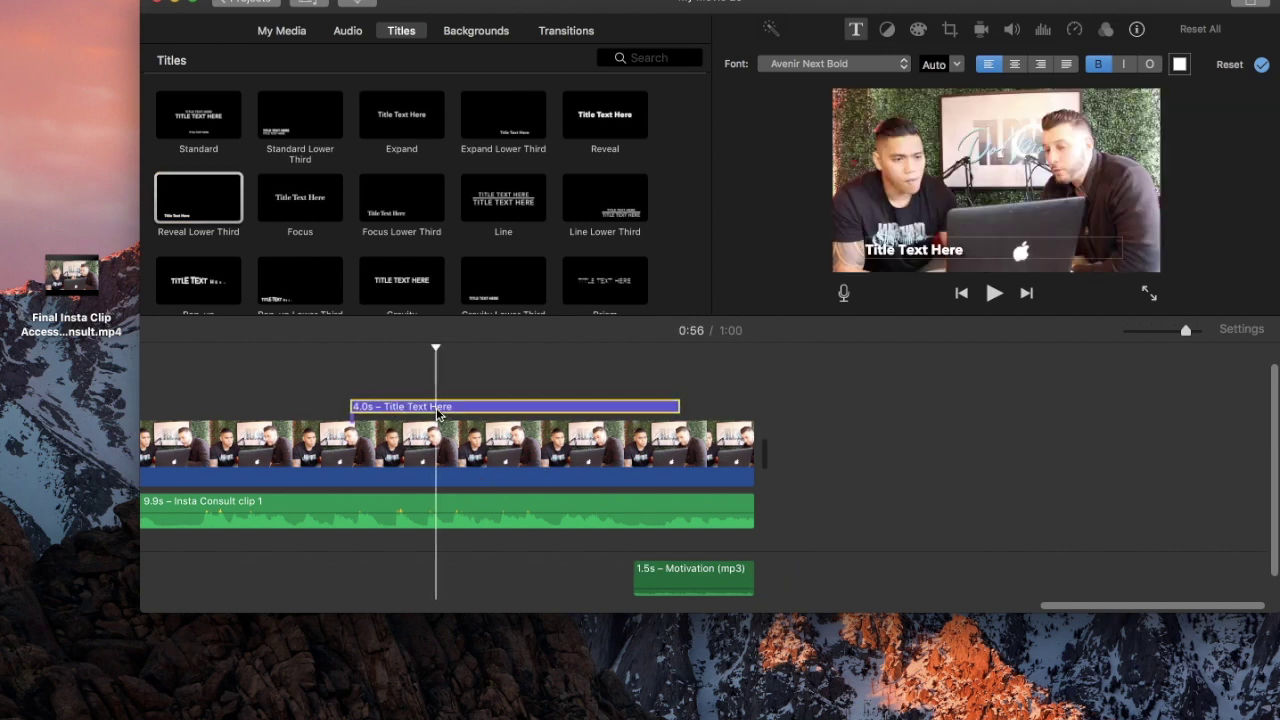
{"action": "scroll", "coordinate": [437, 414], "scroll_direction": "left", "scroll_amount": 2}
{"action": "scroll", "coordinate": [437, 414], "scroll_direction": "left", "scroll_amount": 2}
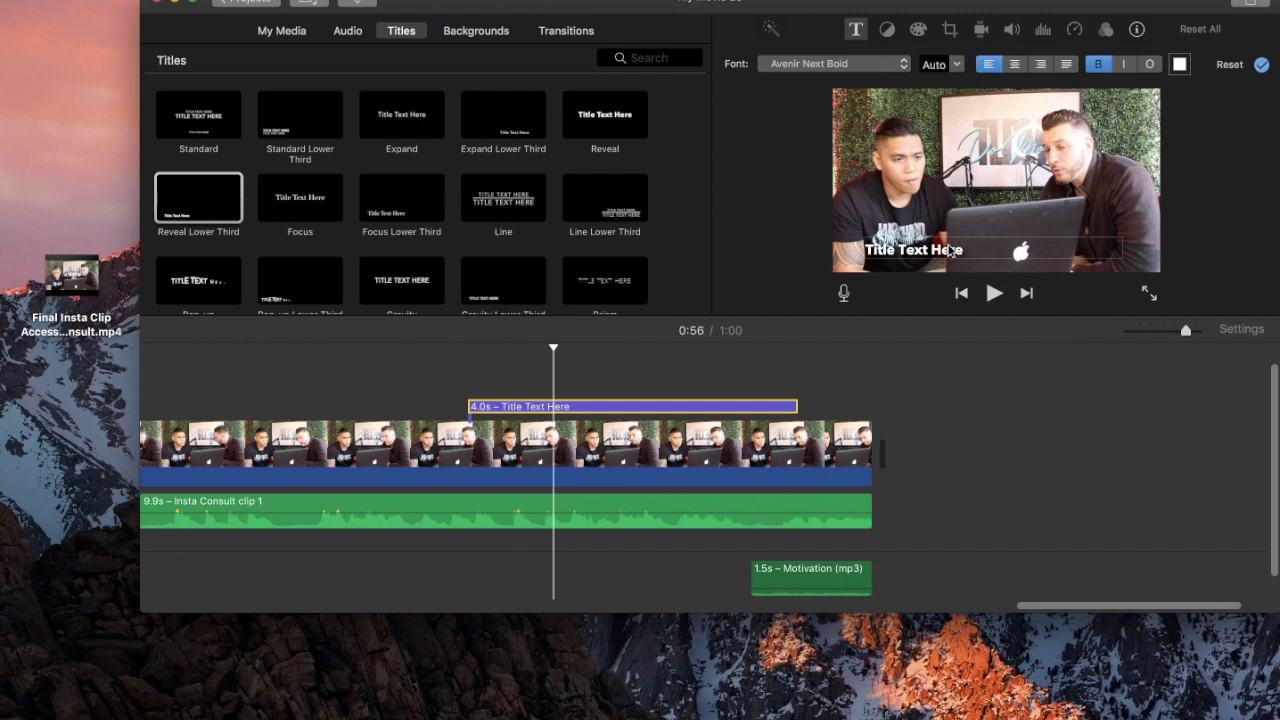
{"action": "left_click", "coordinate": [647, 409]}
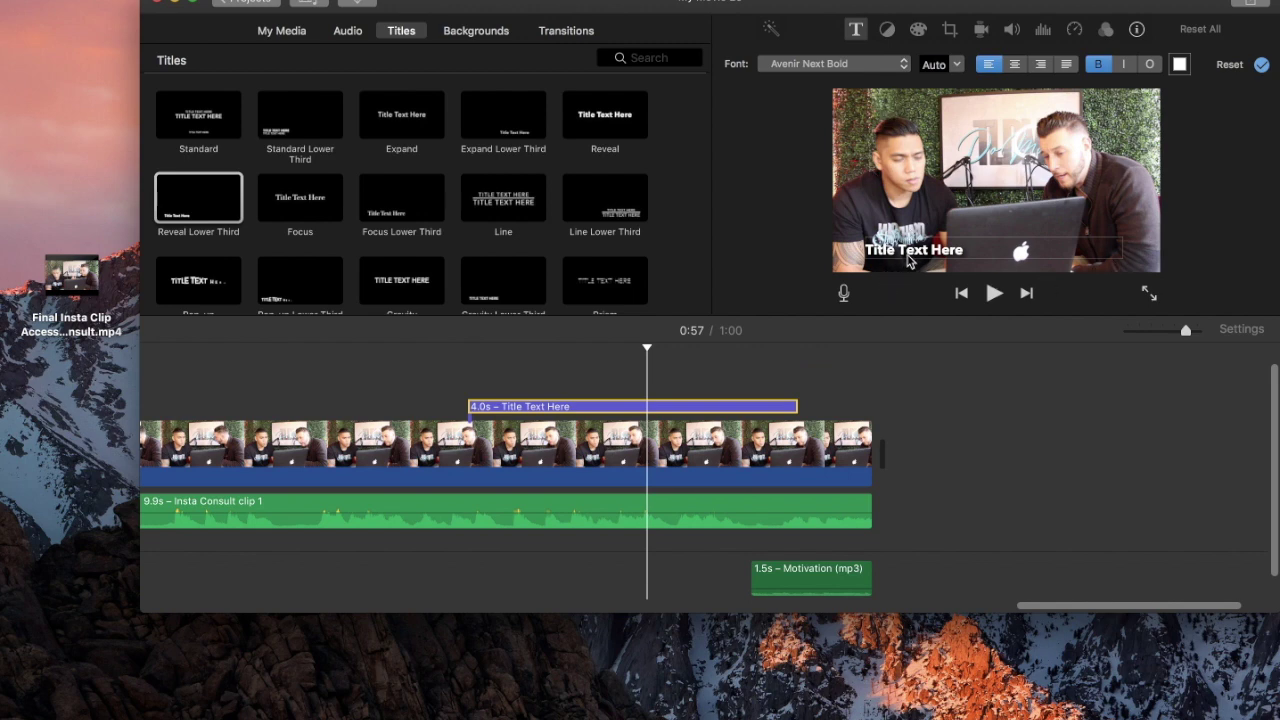
{"action": "left_click", "coordinate": [679, 408]}
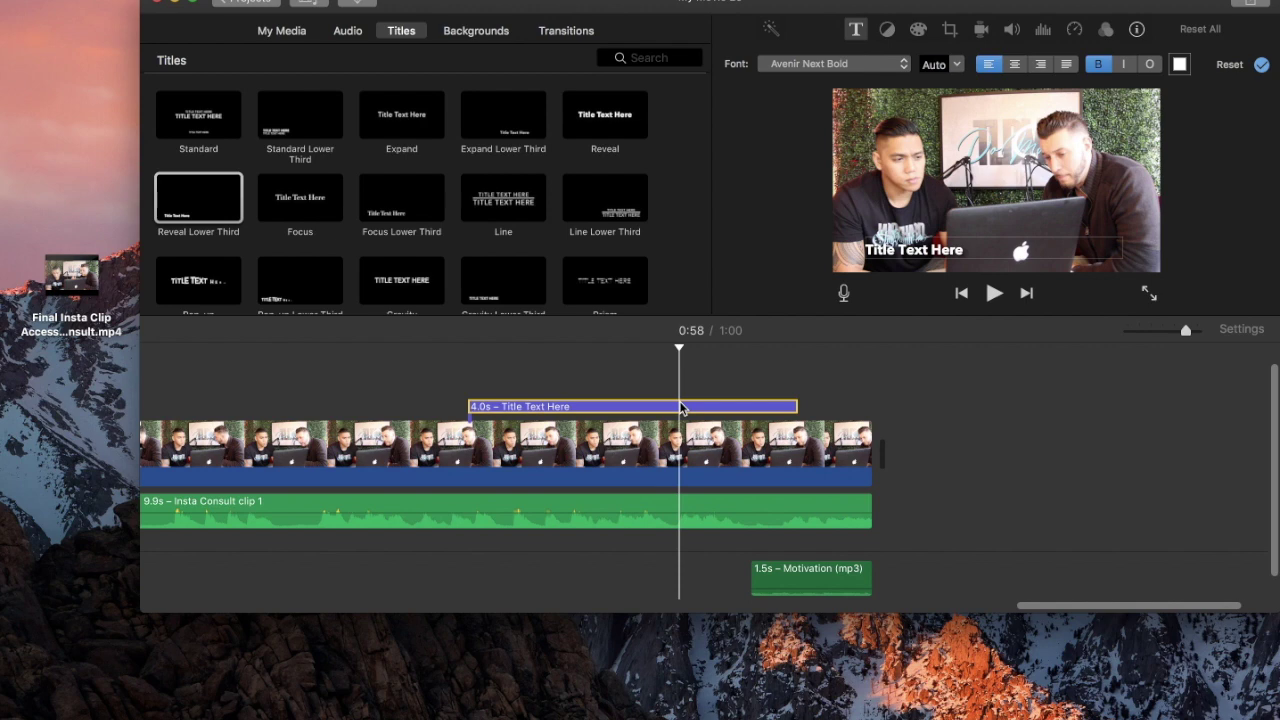
{"action": "key", "text": "Delete"}
- Look over the available share and export destinations for the movie
{"action": "scroll", "coordinate": [610, 406], "scroll_direction": "left", "scroll_amount": 10}
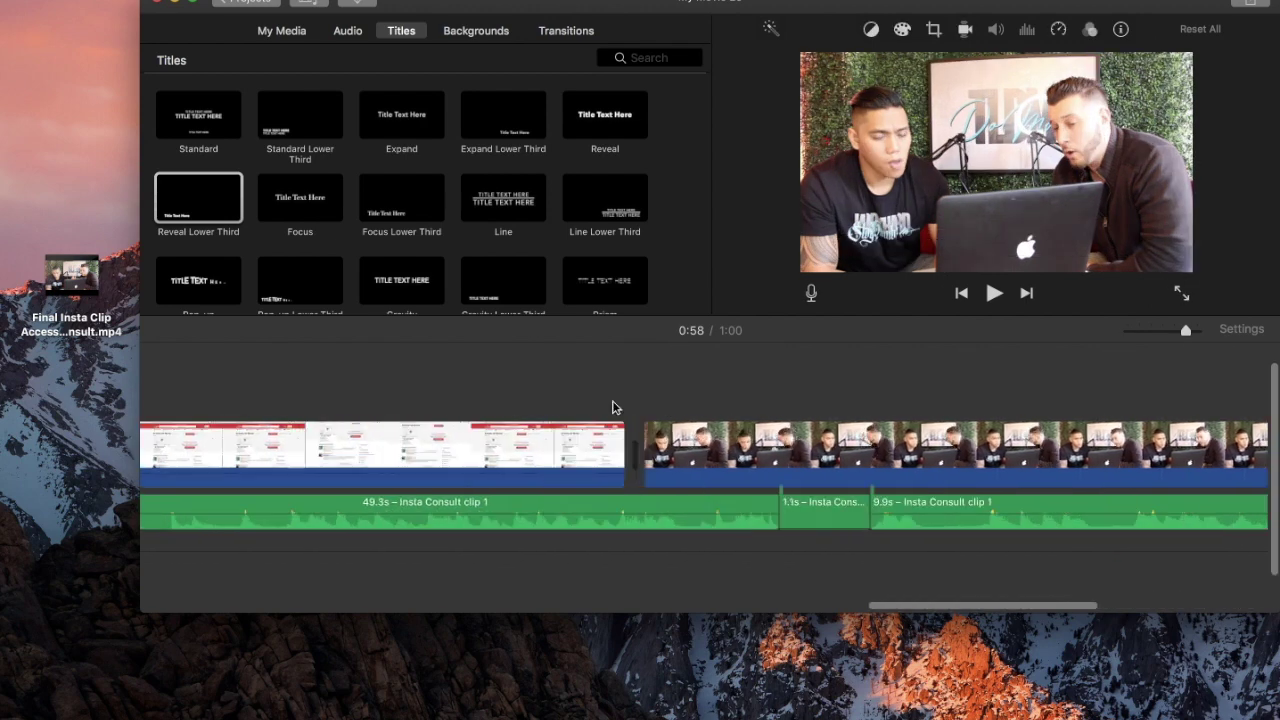
{"action": "scroll", "coordinate": [612, 407], "scroll_direction": "left", "scroll_amount": 15}
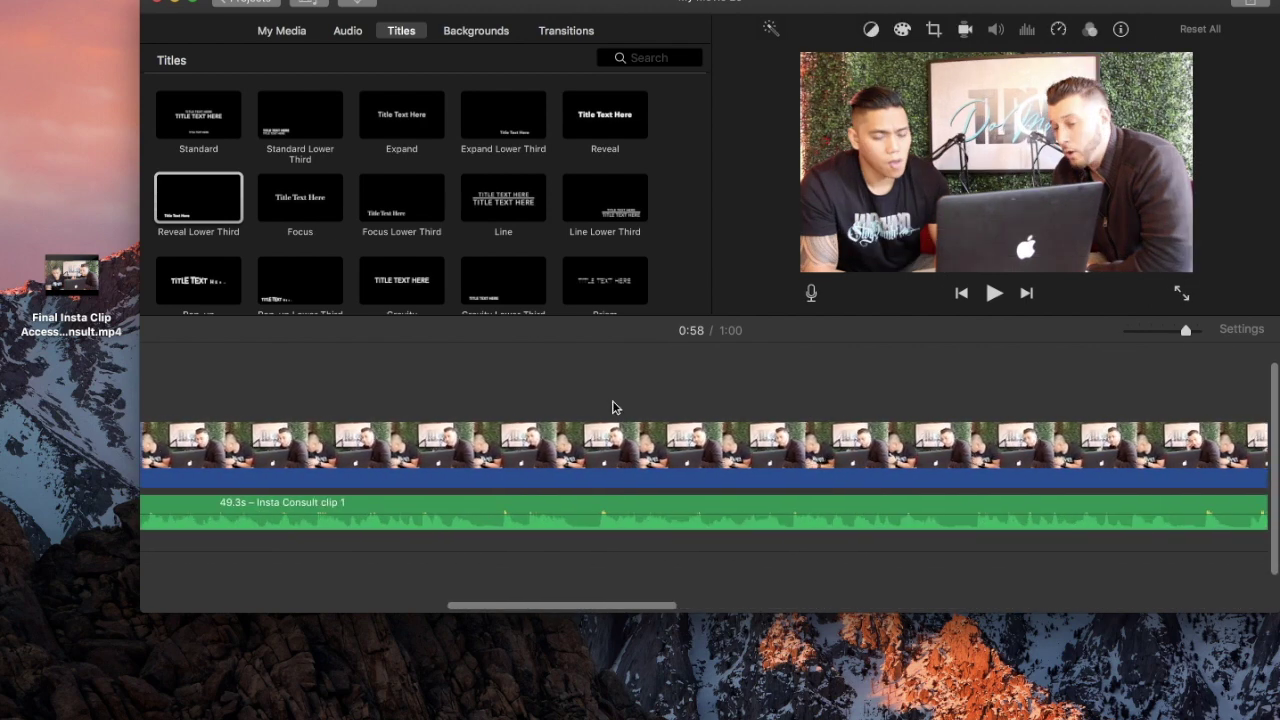
{"action": "left_click", "coordinate": [1251, 4]}
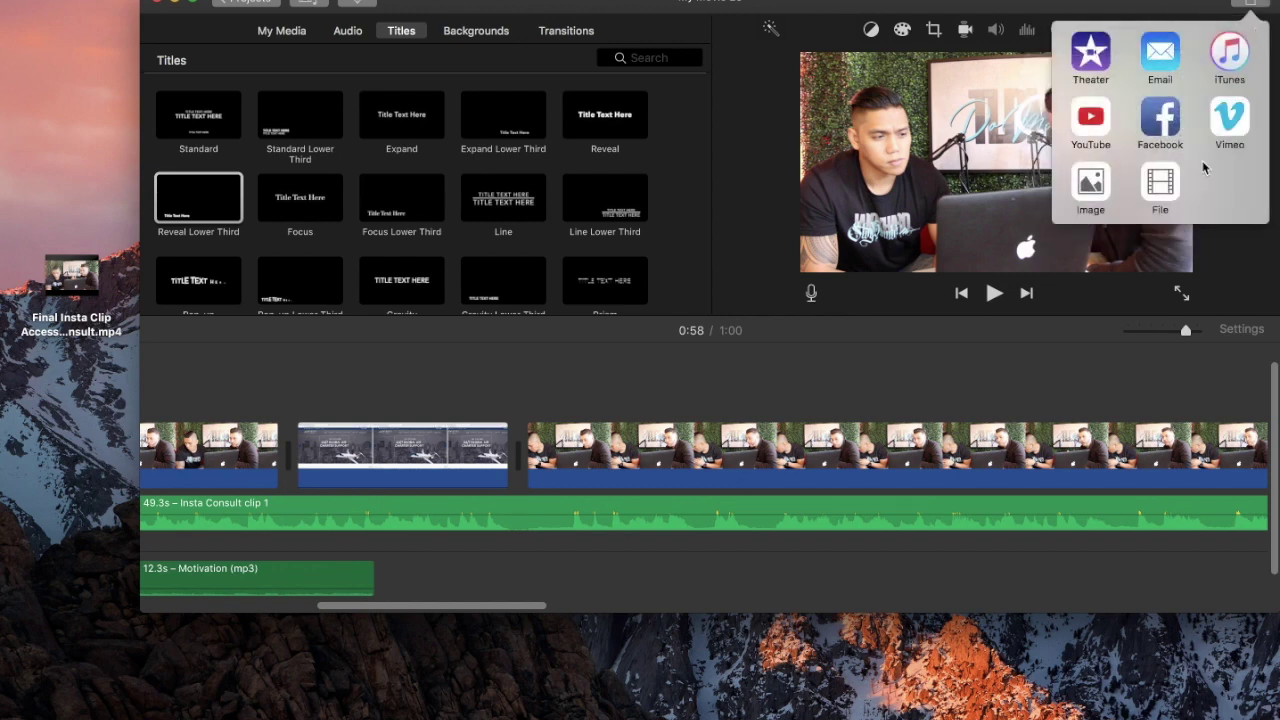
{"action": "left_click", "coordinate": [1003, 414]}
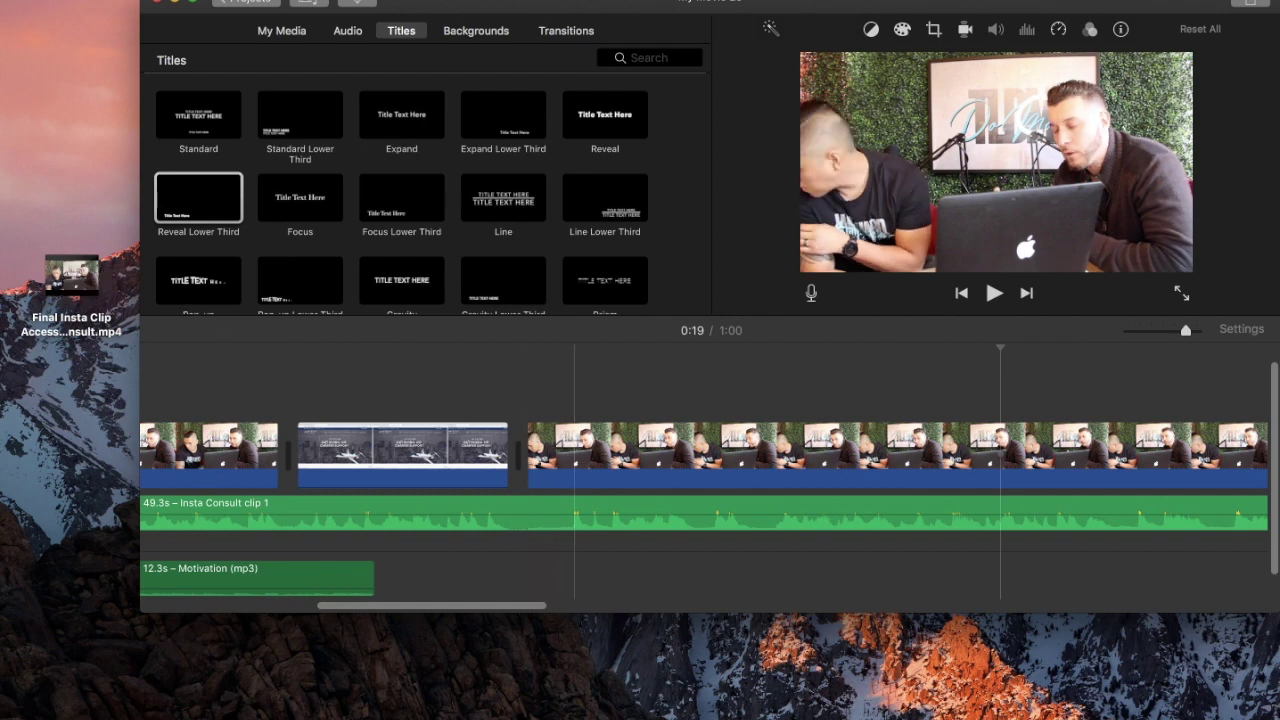
- Switch to Keynote, create a presentation with the White theme and delete its title and subtitle placeholders
{"action": "left_click", "coordinate": [670, 702]}
{"action": "double_click", "coordinate": [536, 210]}
{"action": "left_click", "coordinate": [526, 249]}
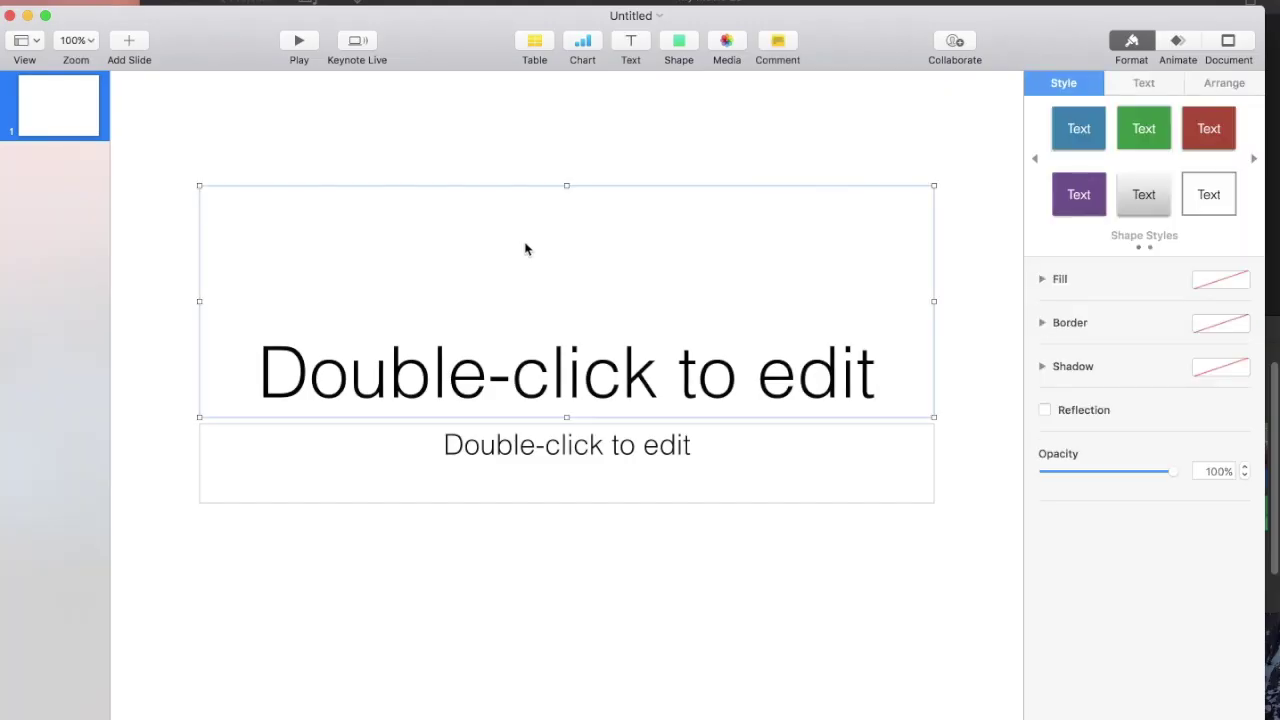
{"action": "key", "text": "Delete"}
{"action": "left_click", "coordinate": [517, 469]}
{"action": "key", "text": "Delete"}
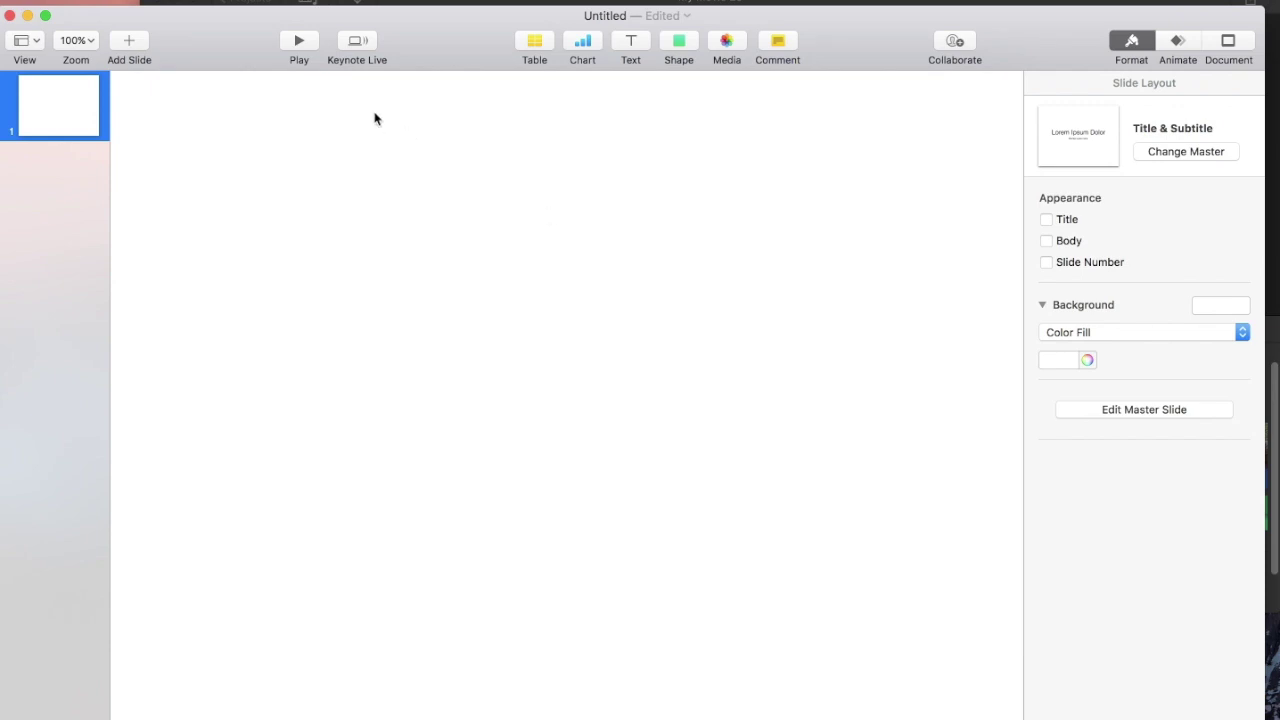
- Insert the Final Insta Clip MP4 video from the desktop onto the blank slide
{"action": "mouse_move", "coordinate": [88, 272]}
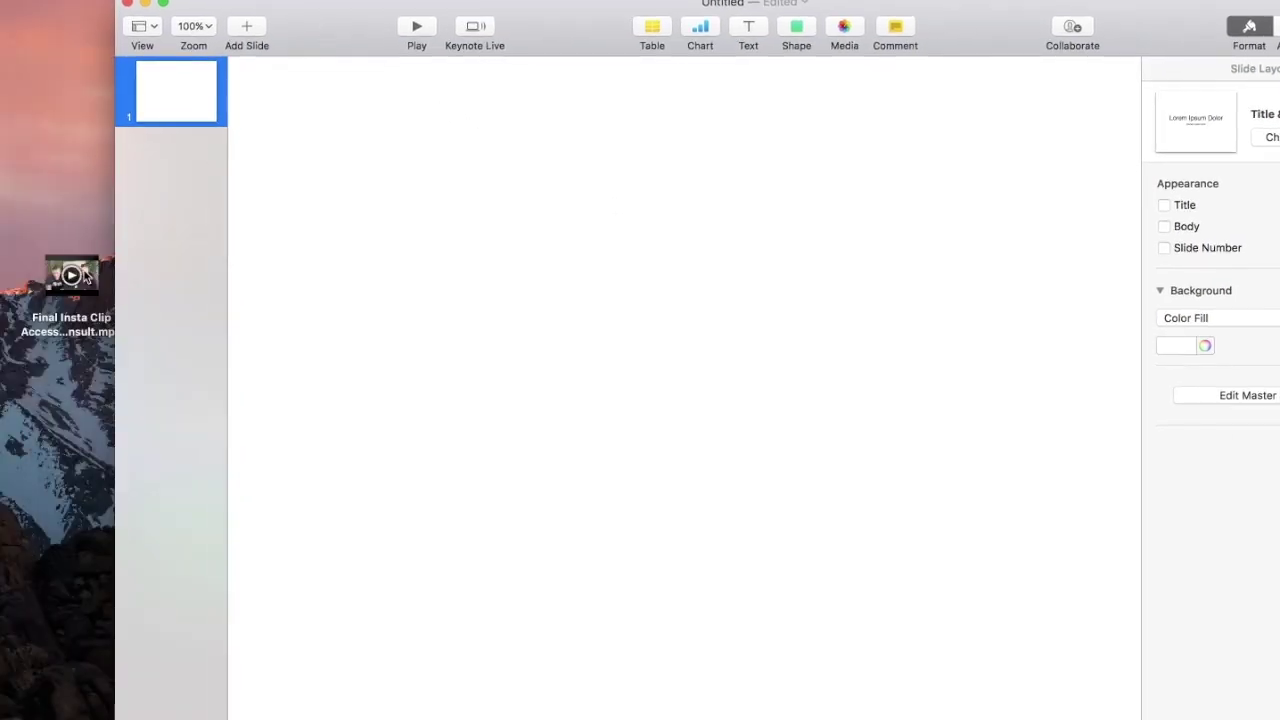
{"action": "left_click_drag", "start_coordinate": [88, 272], "coordinate": [581, 296]}
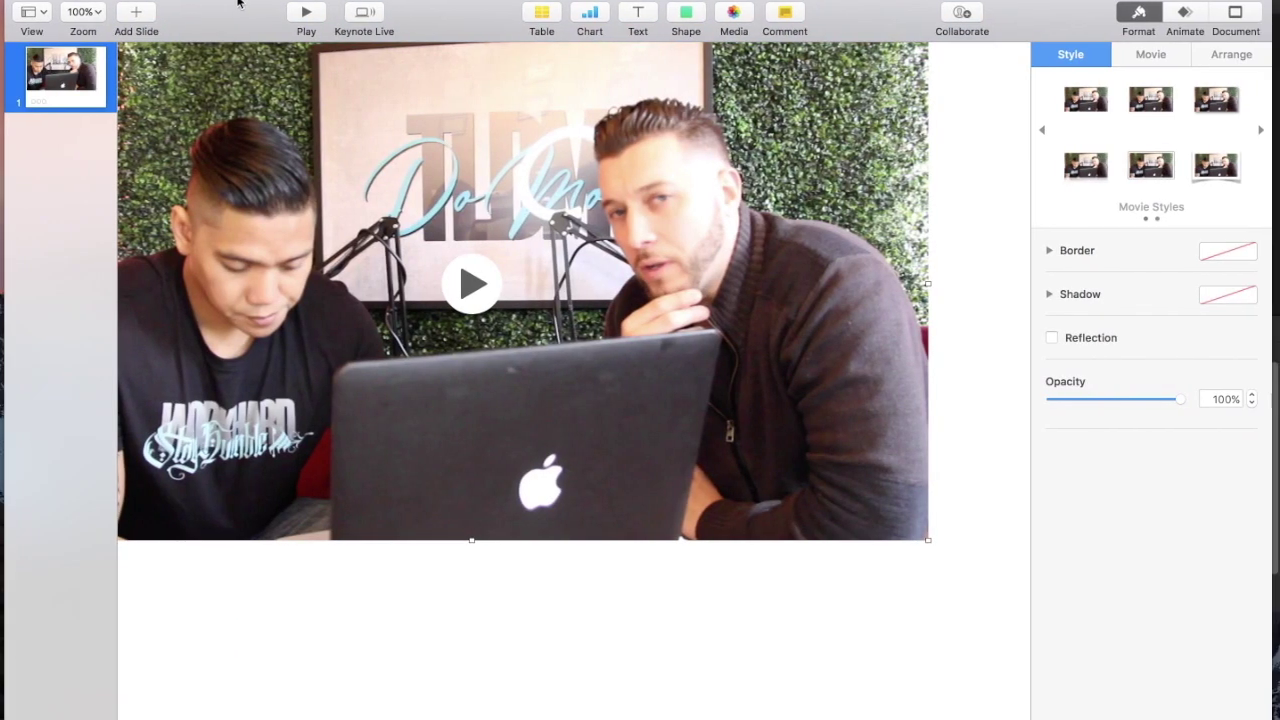
- Set a custom slide size of 1080 by 1080 pts for the presentation
{"action": "left_click", "coordinate": [1238, 13]}
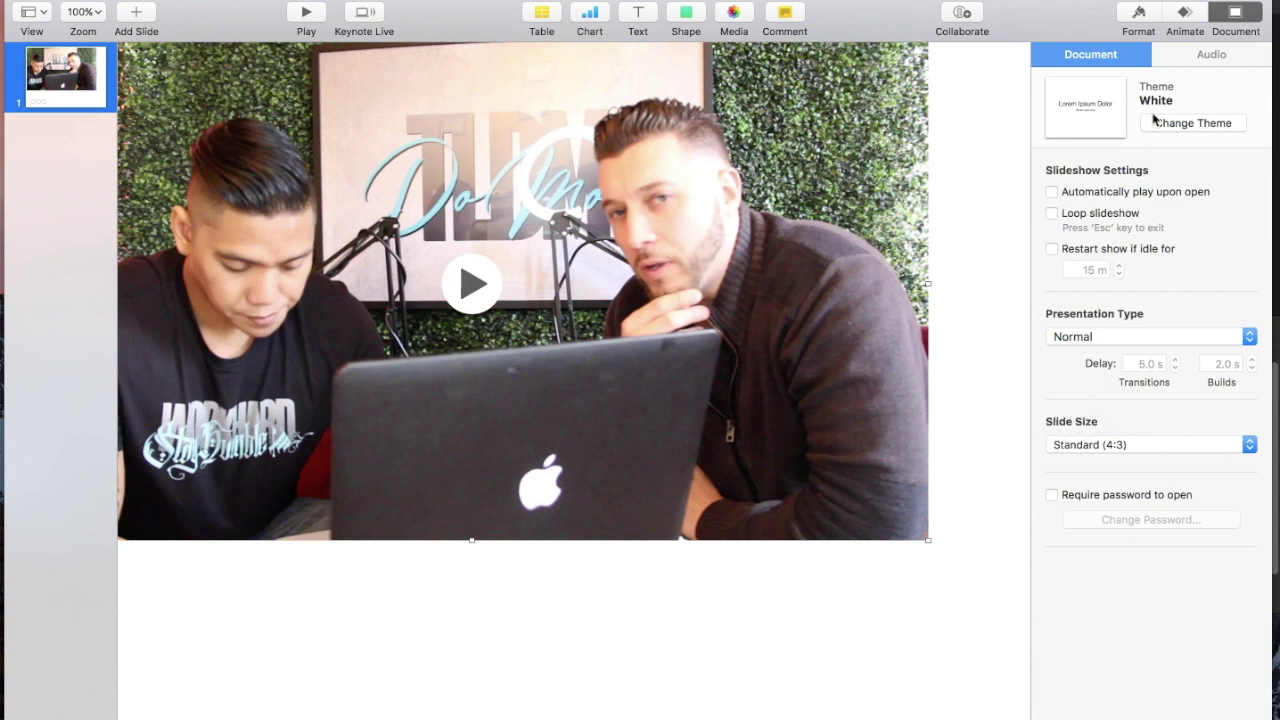
{"action": "left_click", "coordinate": [1249, 445]}
{"action": "left_click", "coordinate": [1203, 489]}
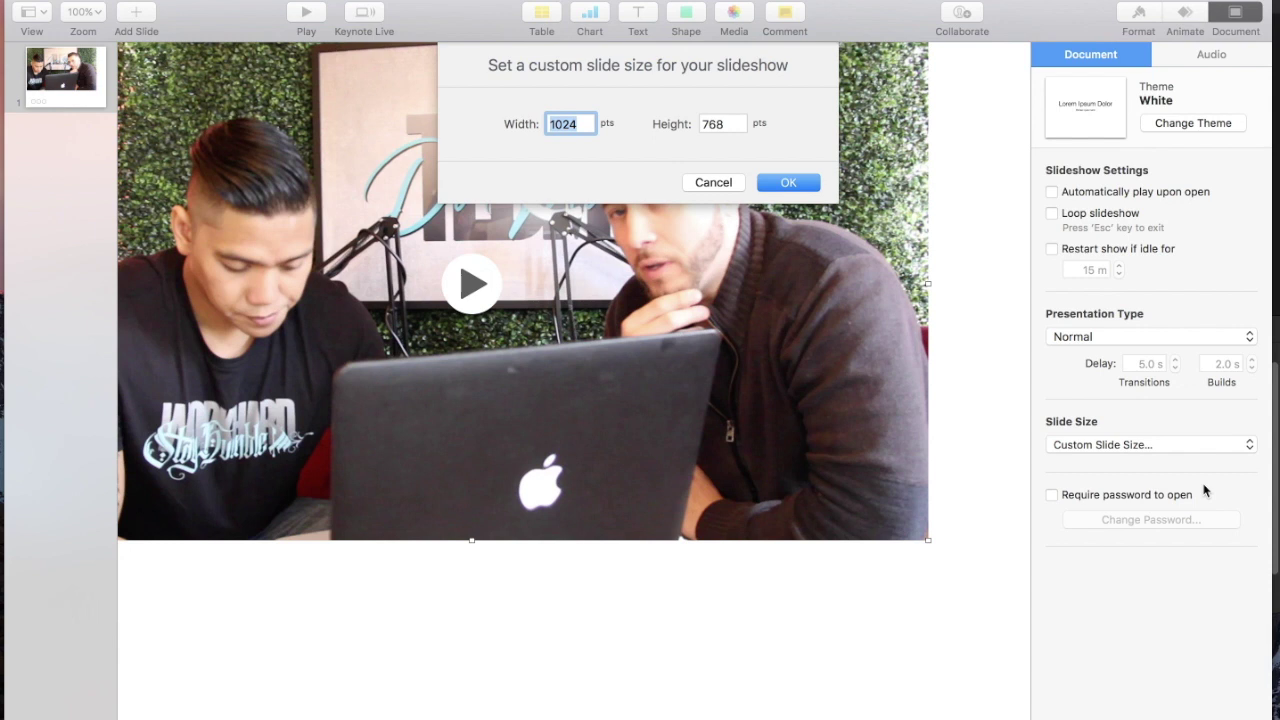
{"action": "type", "text": "1080"}
{"action": "left_click", "coordinate": [728, 124]}
{"action": "left_click_drag", "start_coordinate": [728, 124], "coordinate": [674, 124]}
{"action": "type", "text": "1080"}
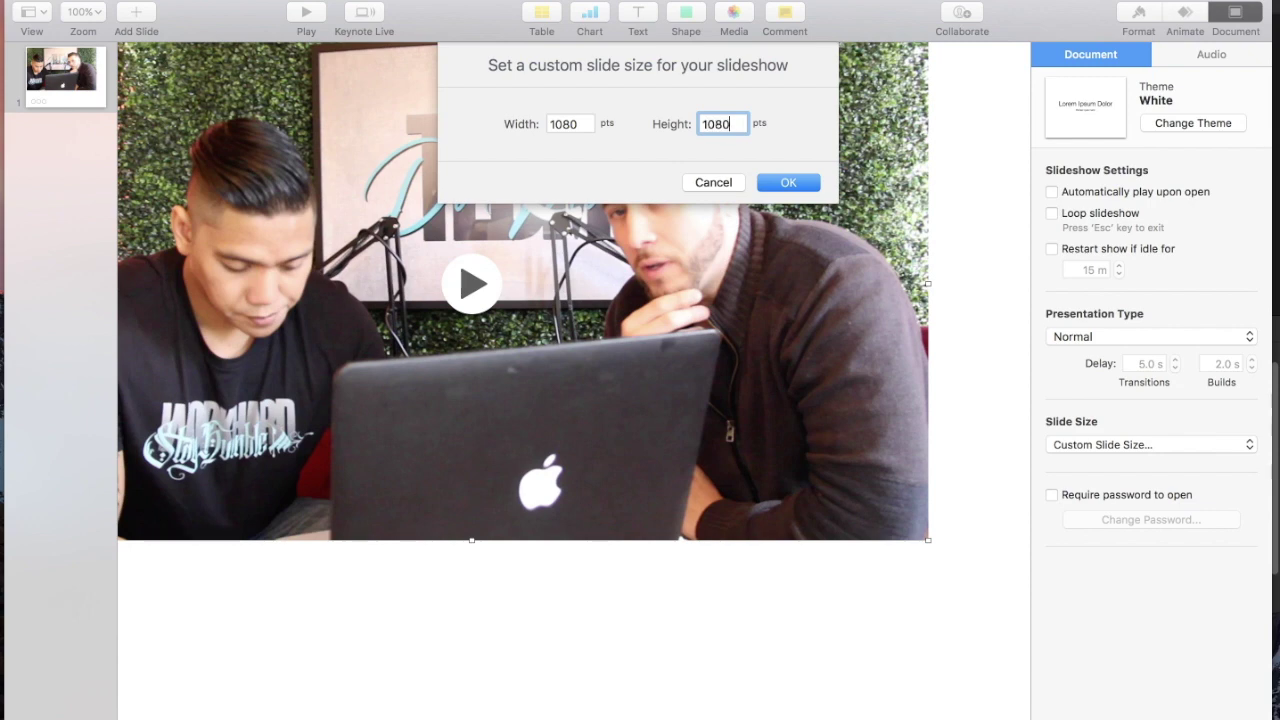
{"action": "left_click", "coordinate": [796, 183]}
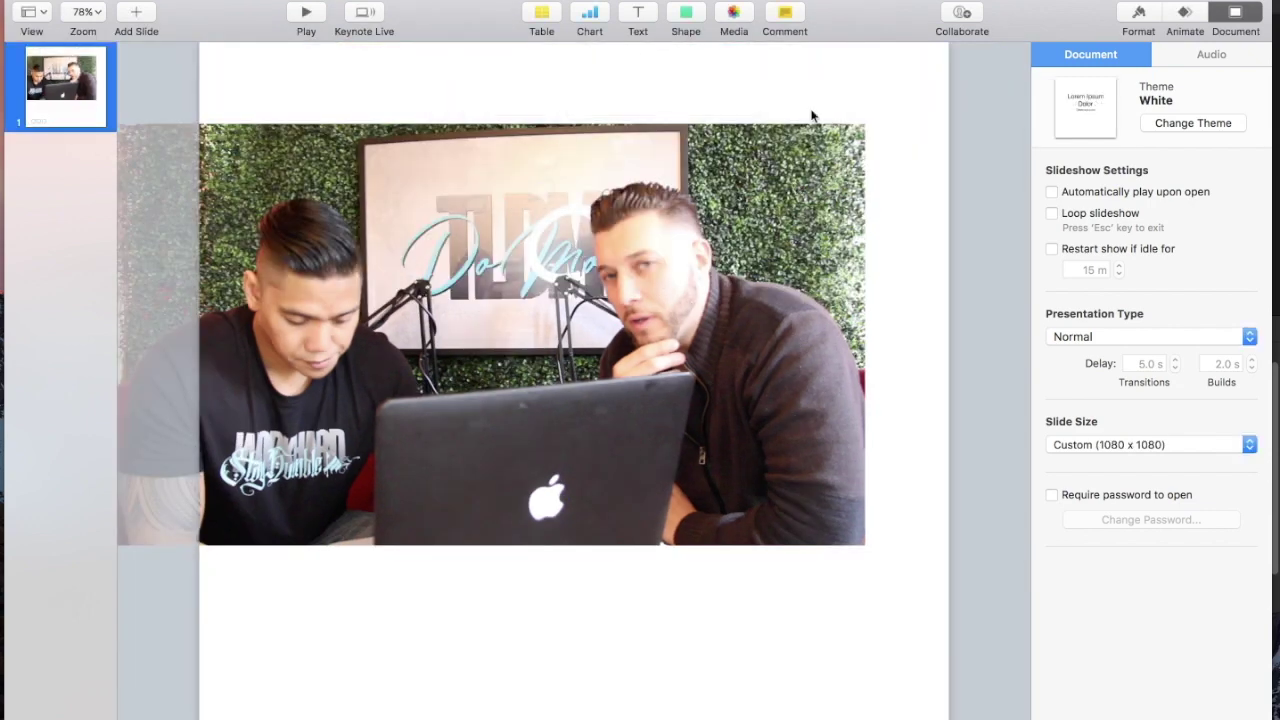
- Move the video to span the slide's full width, leaving empty bands above and below it
{"action": "scroll", "coordinate": [694, 566], "scroll_direction": "down", "scroll_amount": 2}
{"action": "scroll", "coordinate": [694, 566], "scroll_direction": "down", "scroll_amount": 2}
{"action": "scroll", "coordinate": [694, 566], "scroll_direction": "up", "scroll_amount": 3}
{"action": "scroll", "coordinate": [694, 566], "scroll_direction": "down", "scroll_amount": 2}
{"action": "scroll", "coordinate": [694, 566], "scroll_direction": "up", "scroll_amount": 5}
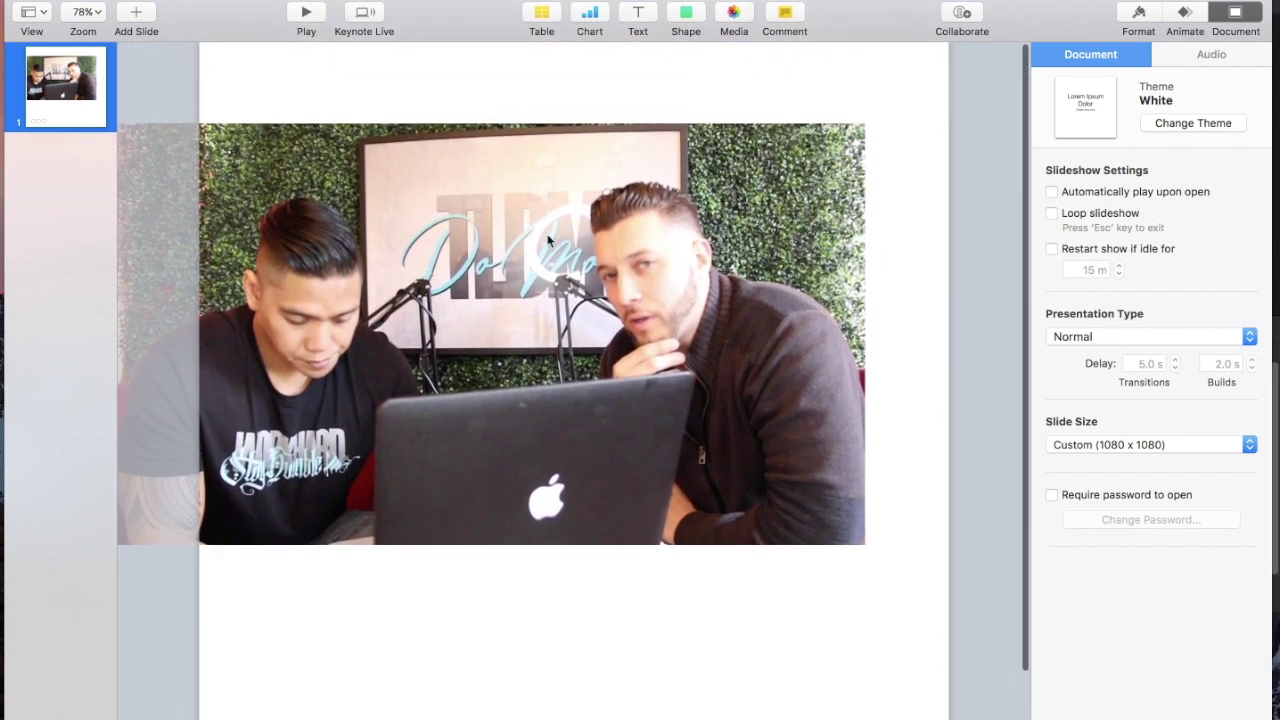
{"action": "left_click_drag", "start_coordinate": [484, 198], "coordinate": [558, 277]}
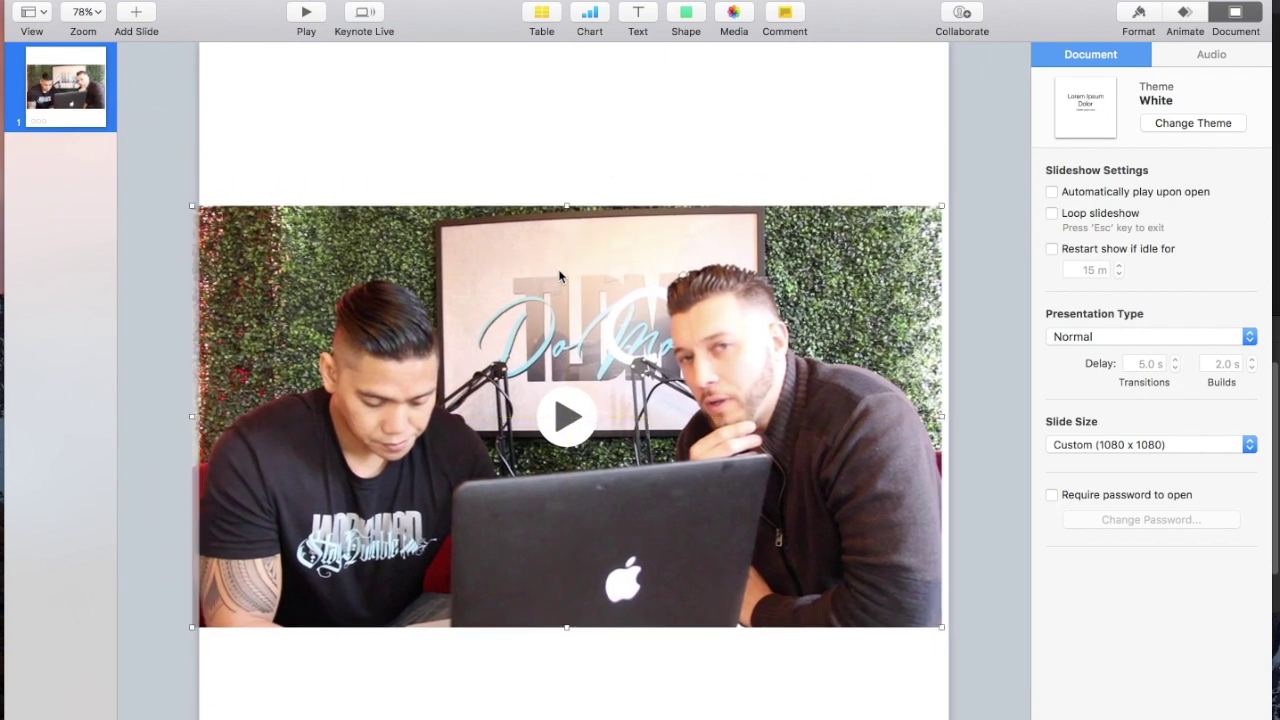
{"action": "mouse_move", "coordinate": [662, 245]}
{"action": "left_mouse_down"}
{"action": "mouse_move", "coordinate": [686, 243]}
{"action": "mouse_move", "coordinate": [669, 246]}
{"action": "left_mouse_up"}
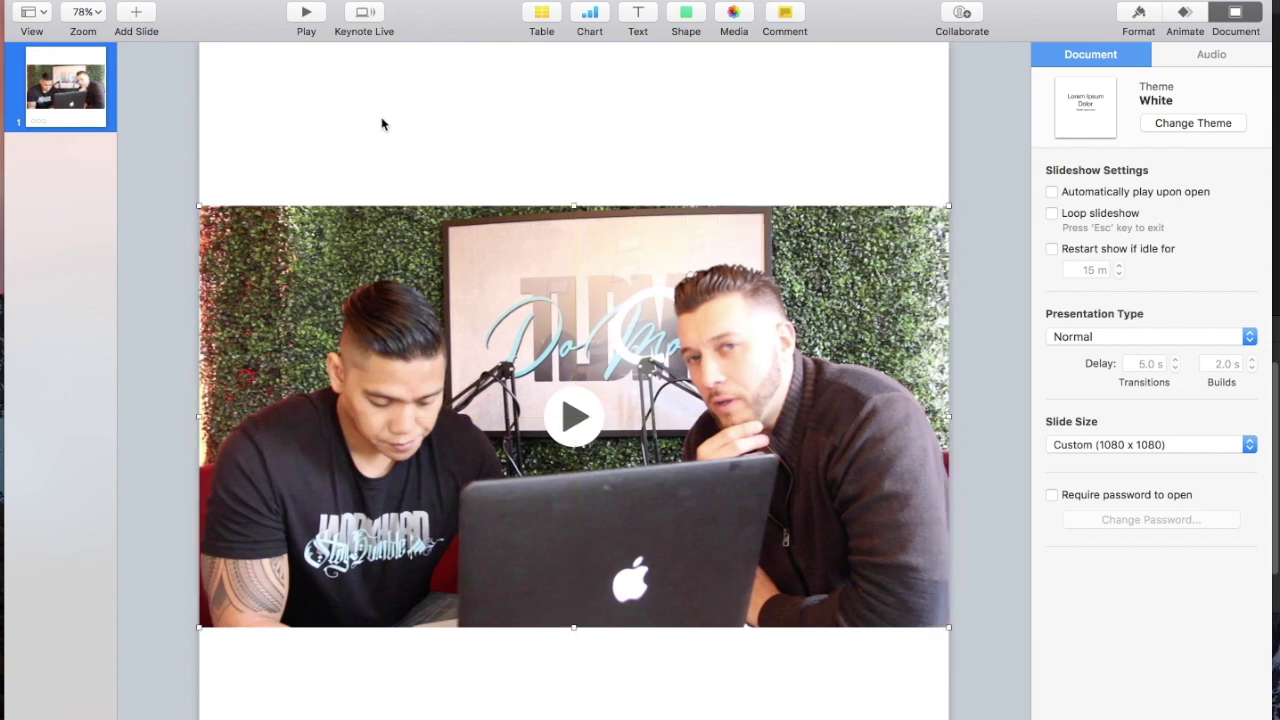
{"action": "scroll", "coordinate": [676, 393], "scroll_direction": "down", "scroll_amount": 3}
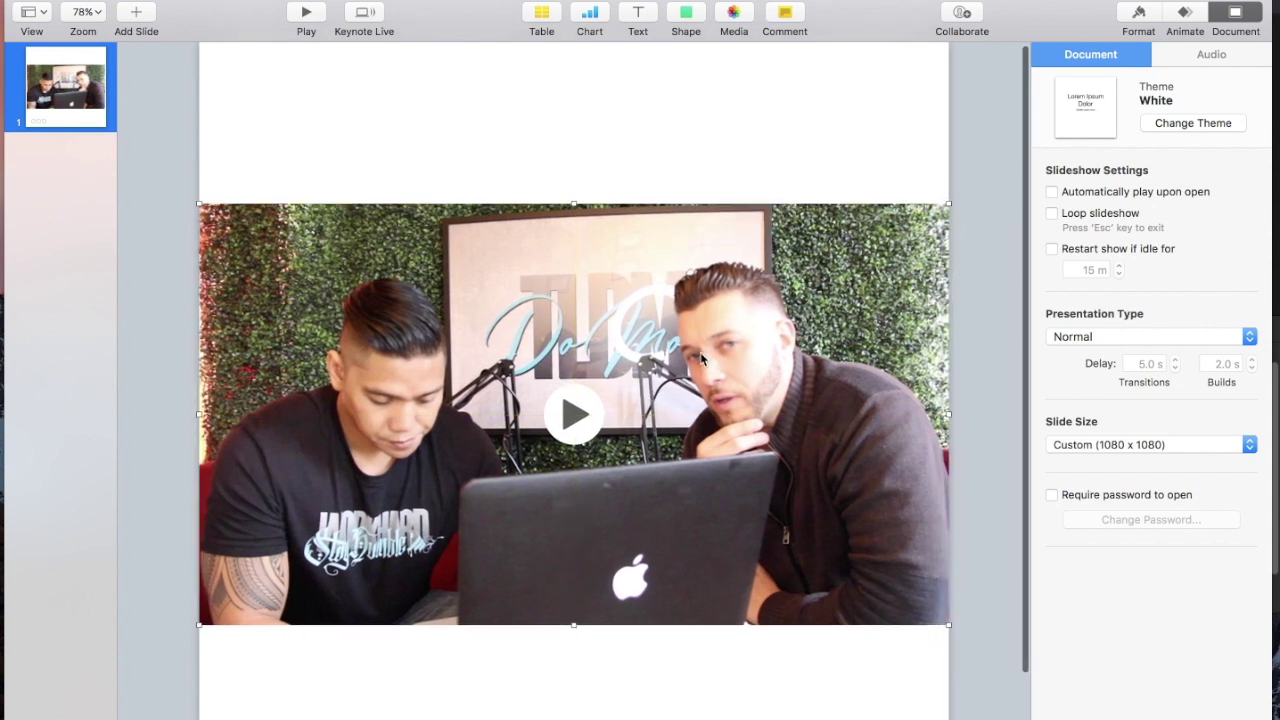
{"action": "scroll", "coordinate": [703, 360], "scroll_direction": "up", "scroll_amount": 3}
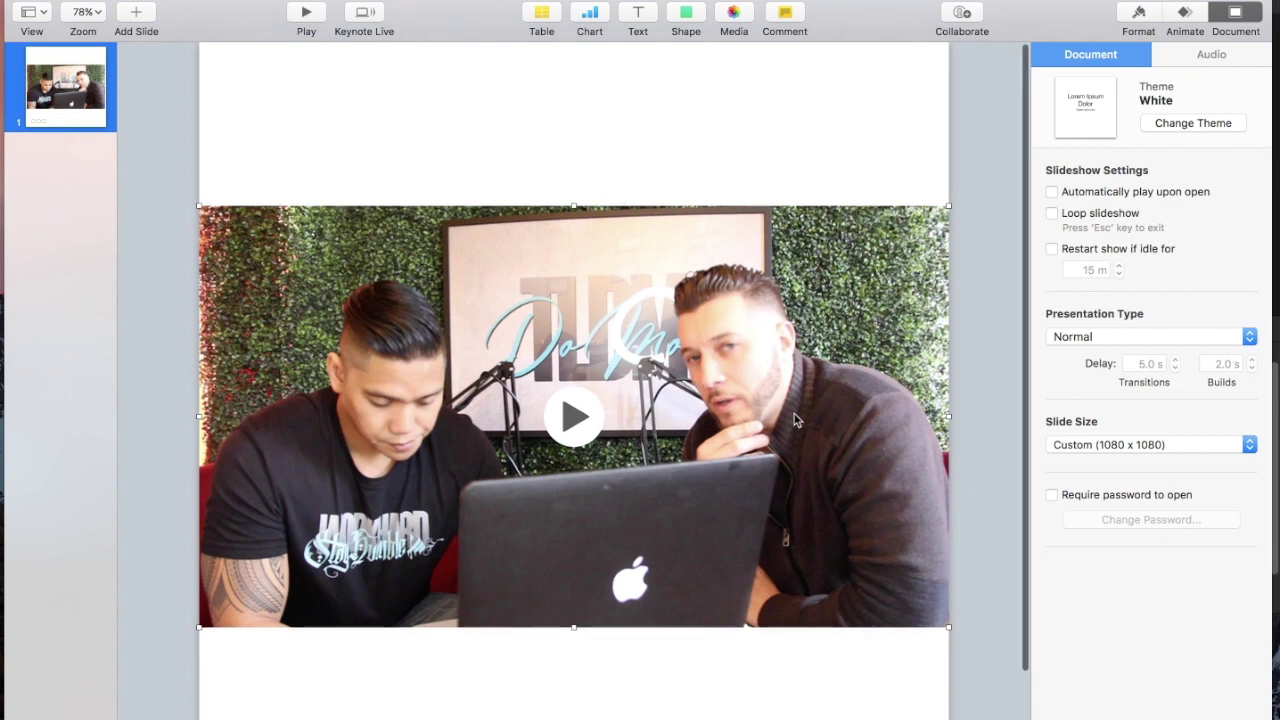
{"action": "scroll", "coordinate": [491, 680], "scroll_direction": "down", "scroll_amount": 2}
{"action": "scroll", "coordinate": [673, 265], "scroll_direction": "up", "scroll_amount": 2}
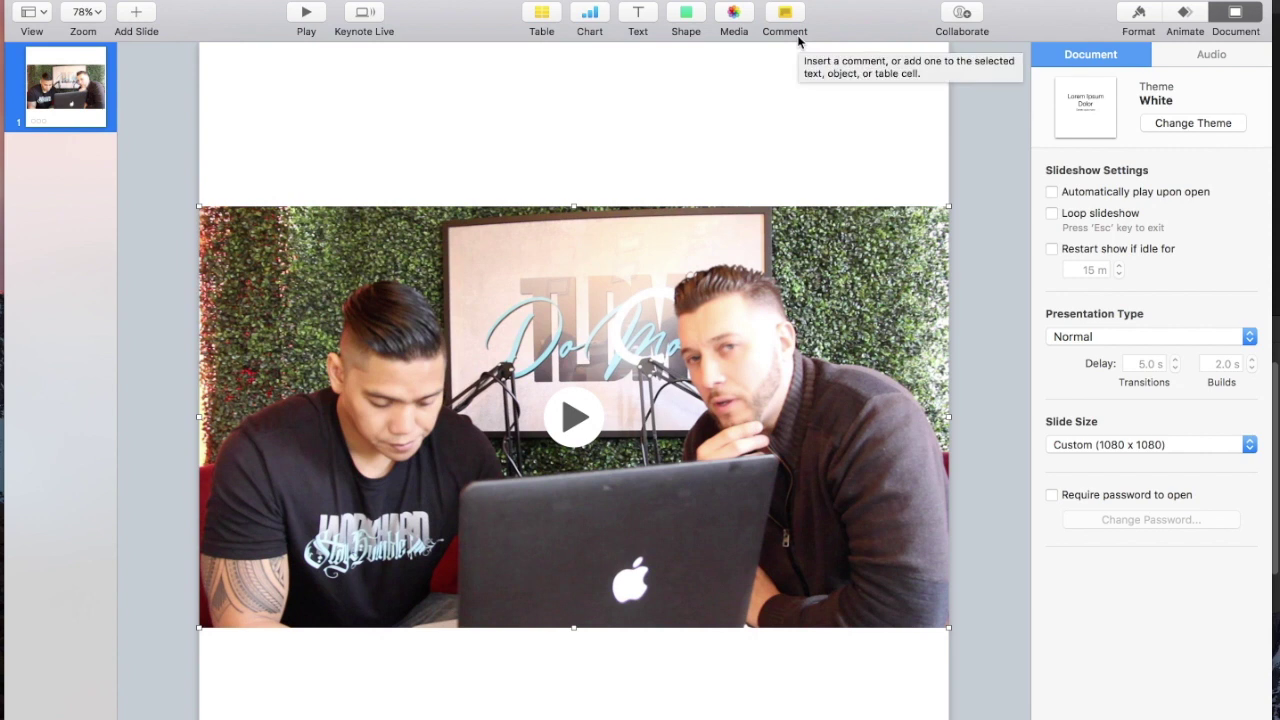
- Deselect the video and set the slide background to the light blue color fill
{"action": "key", "text": "Escape"}
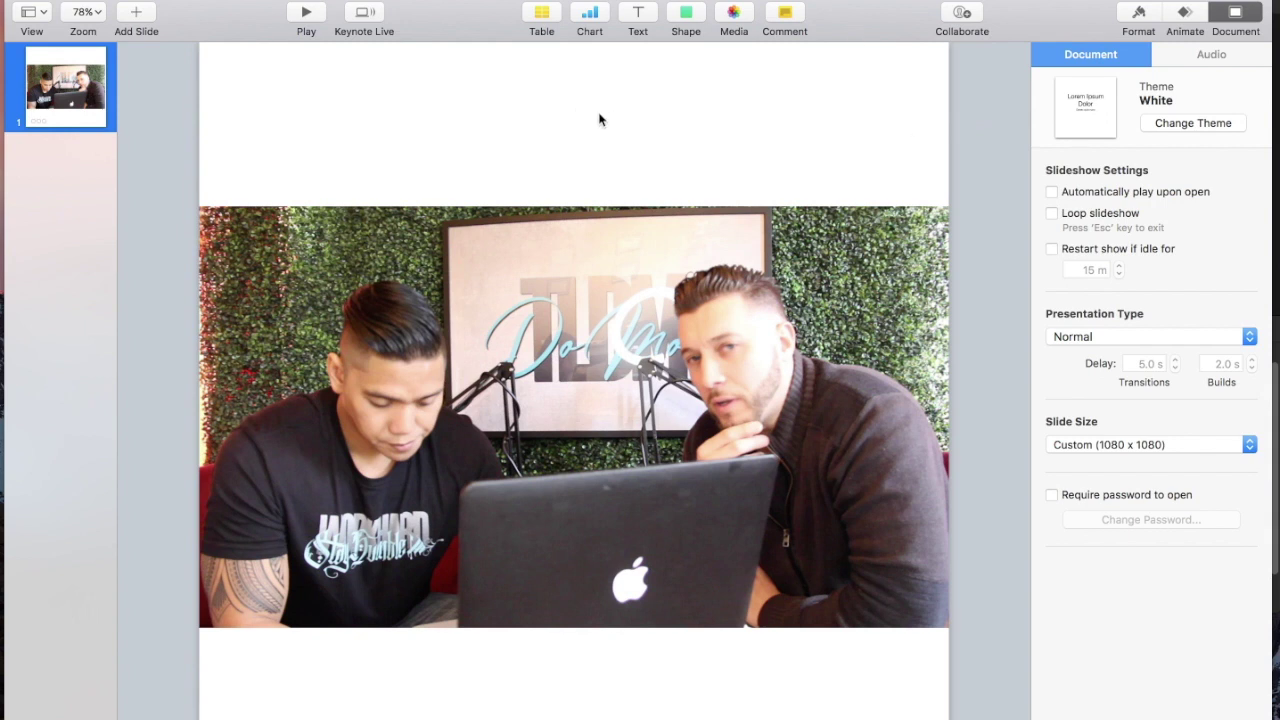
{"action": "left_click", "coordinate": [1138, 13]}
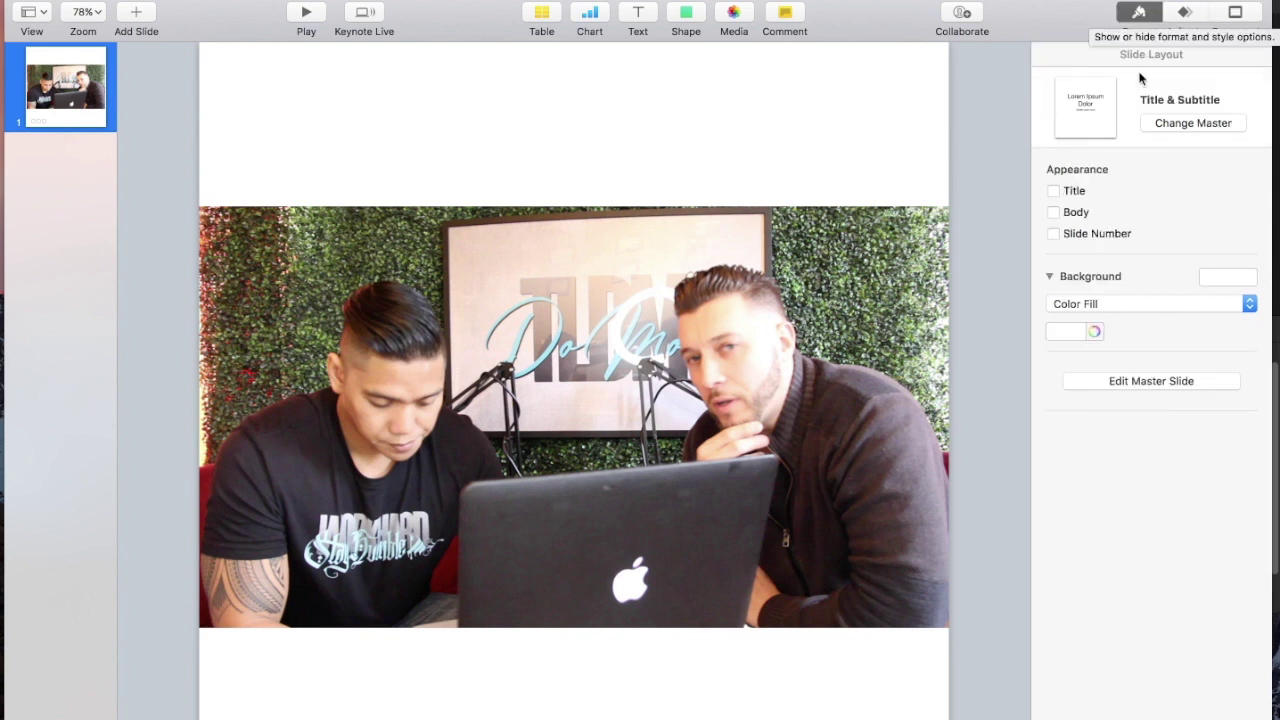
{"action": "left_click", "coordinate": [1051, 278]}
{"action": "left_click", "coordinate": [1230, 280]}
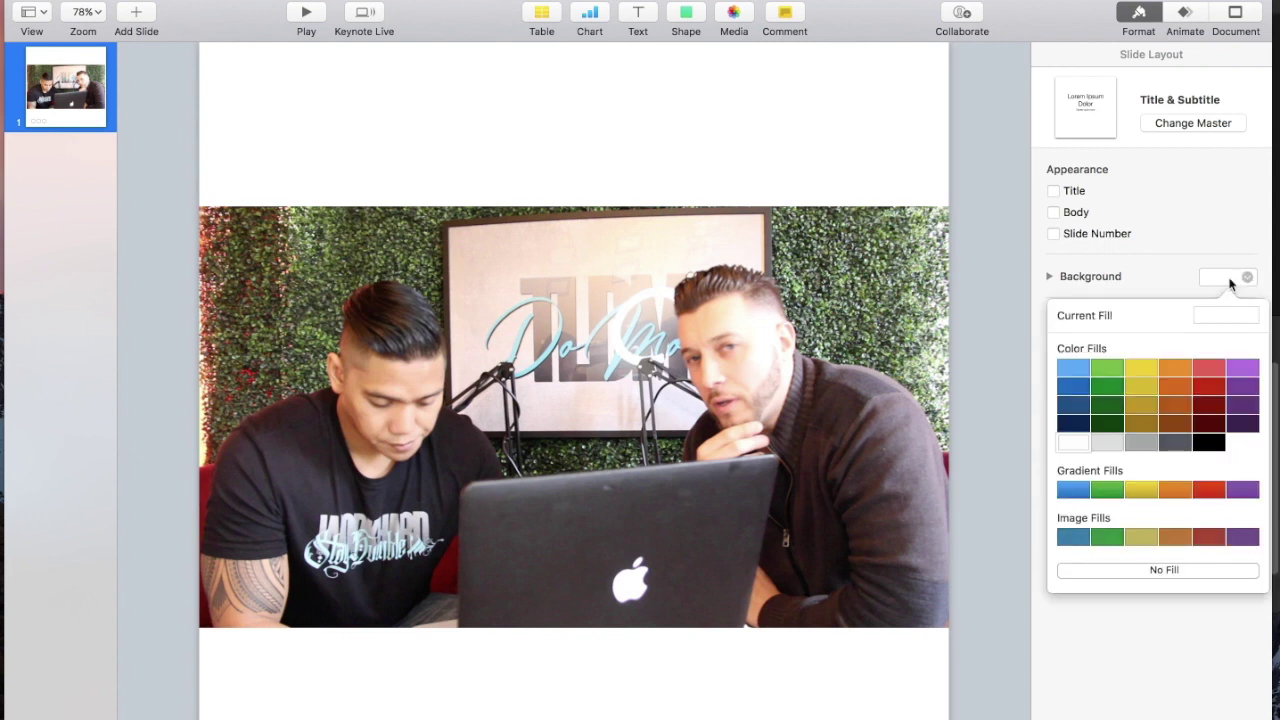
{"action": "left_click", "coordinate": [1076, 368]}
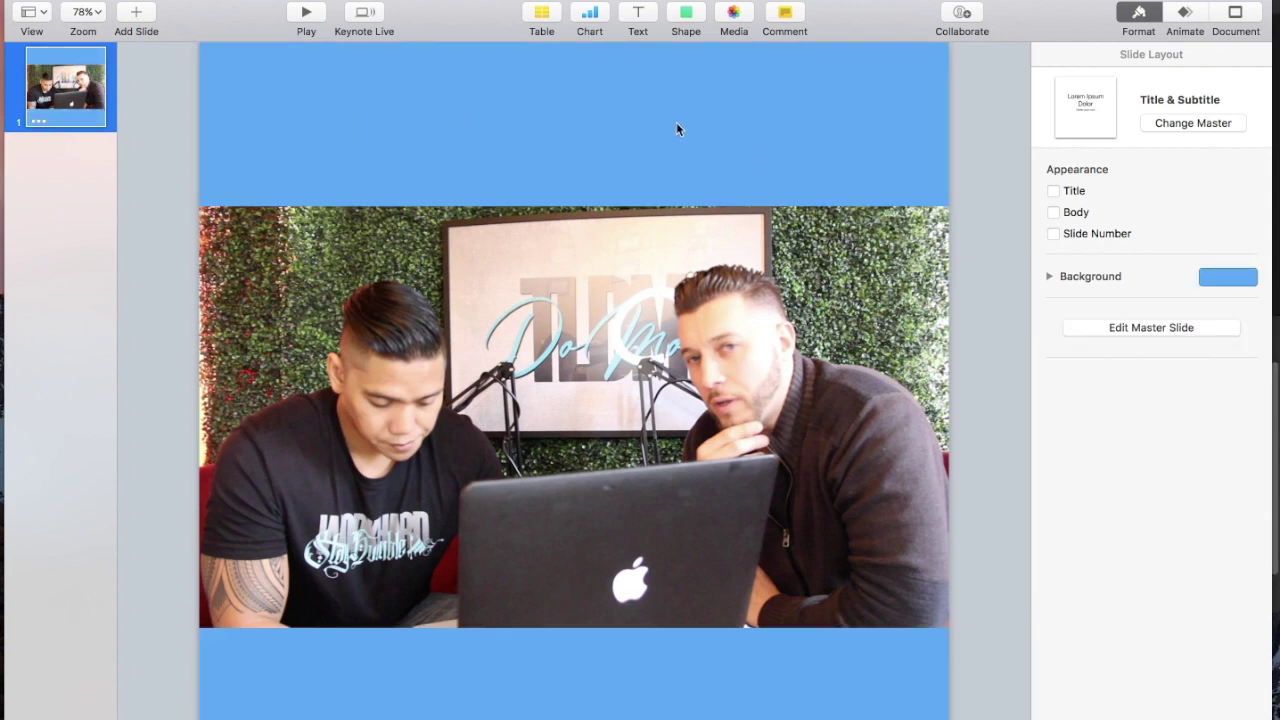
- Move the video slightly down and place the lets-go-png-7.png image from Finder in the blue band above it
{"action": "left_click_drag", "start_coordinate": [567, 324], "coordinate": [564, 326]}
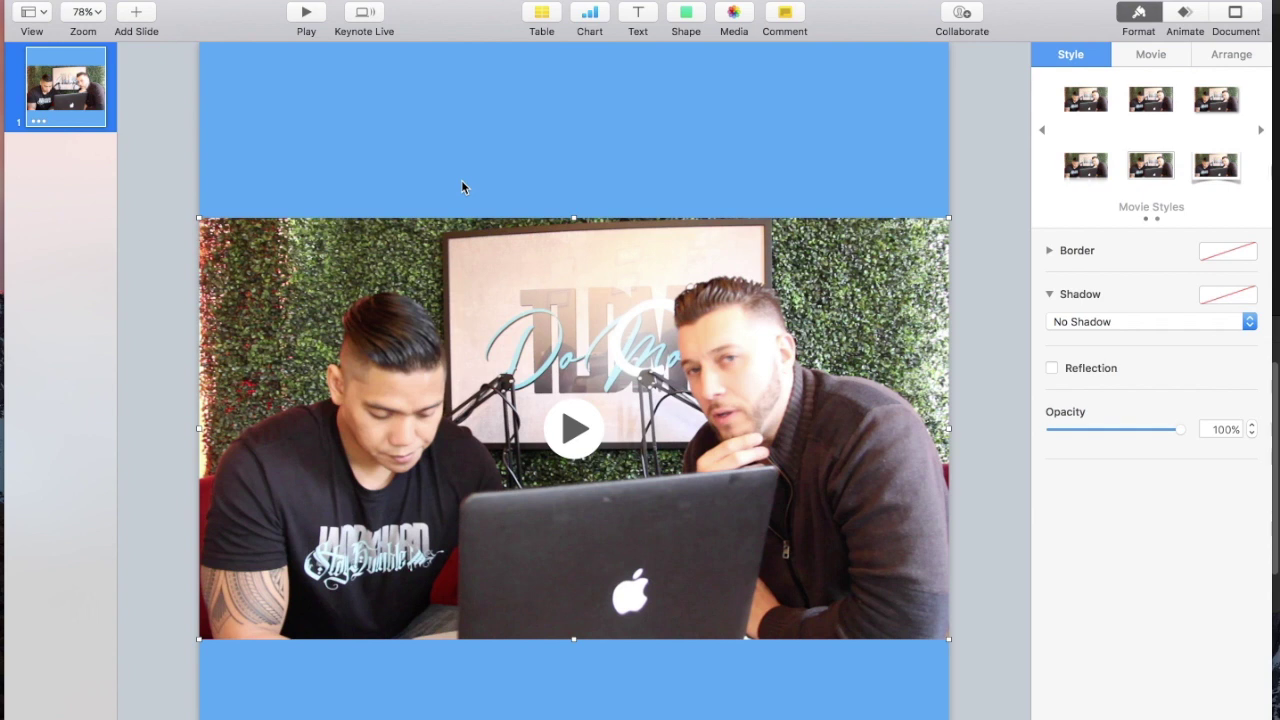
{"action": "scroll", "coordinate": [461, 187], "scroll_direction": "down", "scroll_amount": 1}
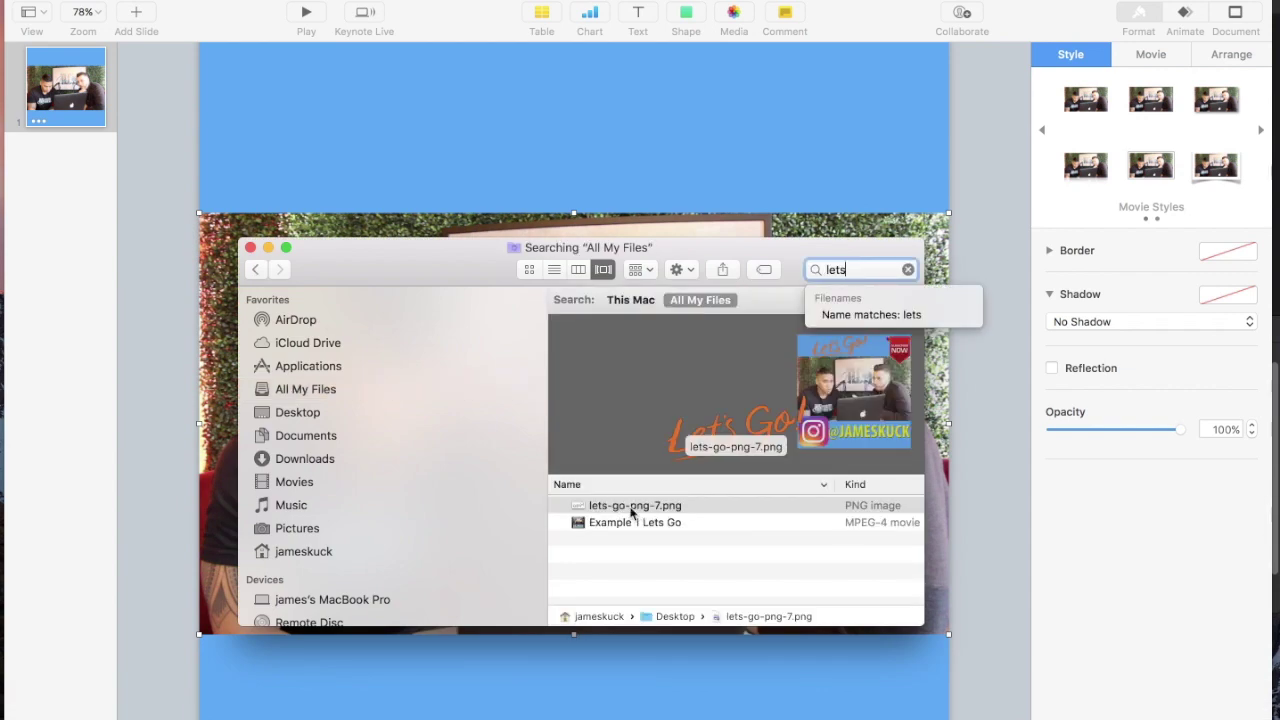
{"action": "left_click_drag", "start_coordinate": [632, 513], "coordinate": [466, 137]}
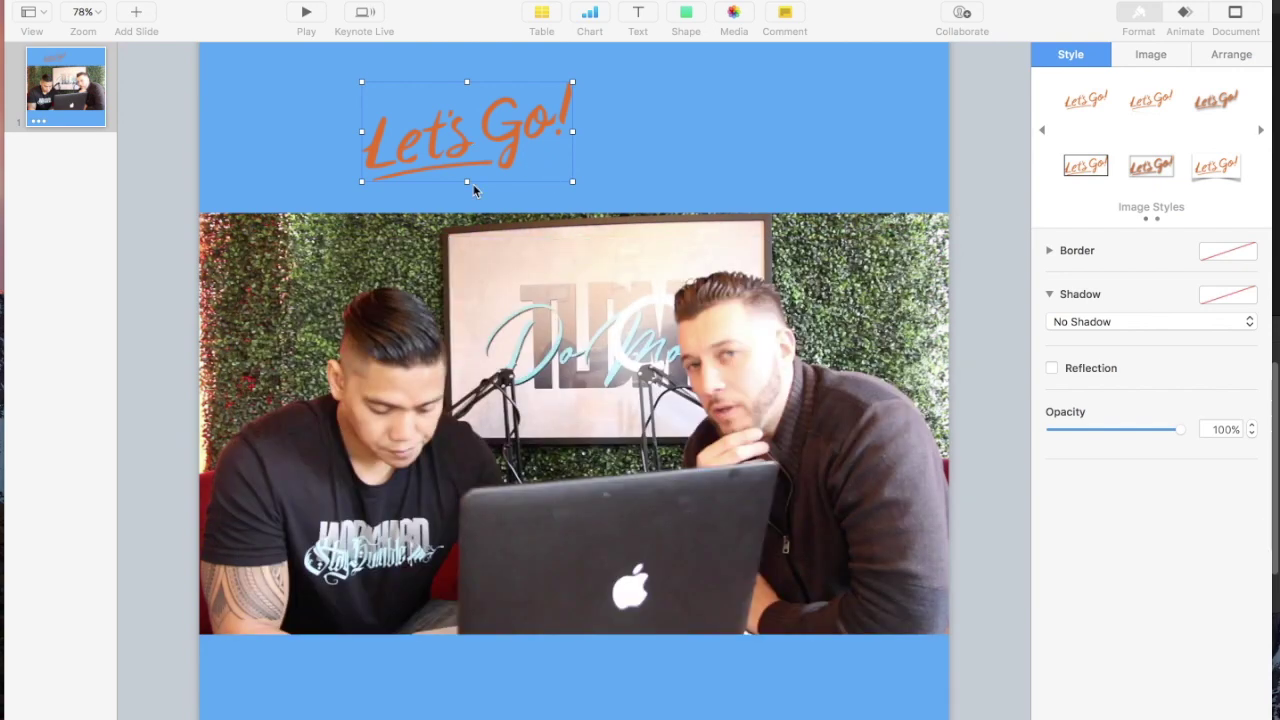
- Enlarge the "Let's Go!" image to about 563 by 266 pt and fit it in the blue band above the video, left of centre
{"action": "left_click", "coordinate": [250, 247]}
{"action": "left_click", "coordinate": [572, 184]}
{"action": "left_click", "coordinate": [573, 168]}
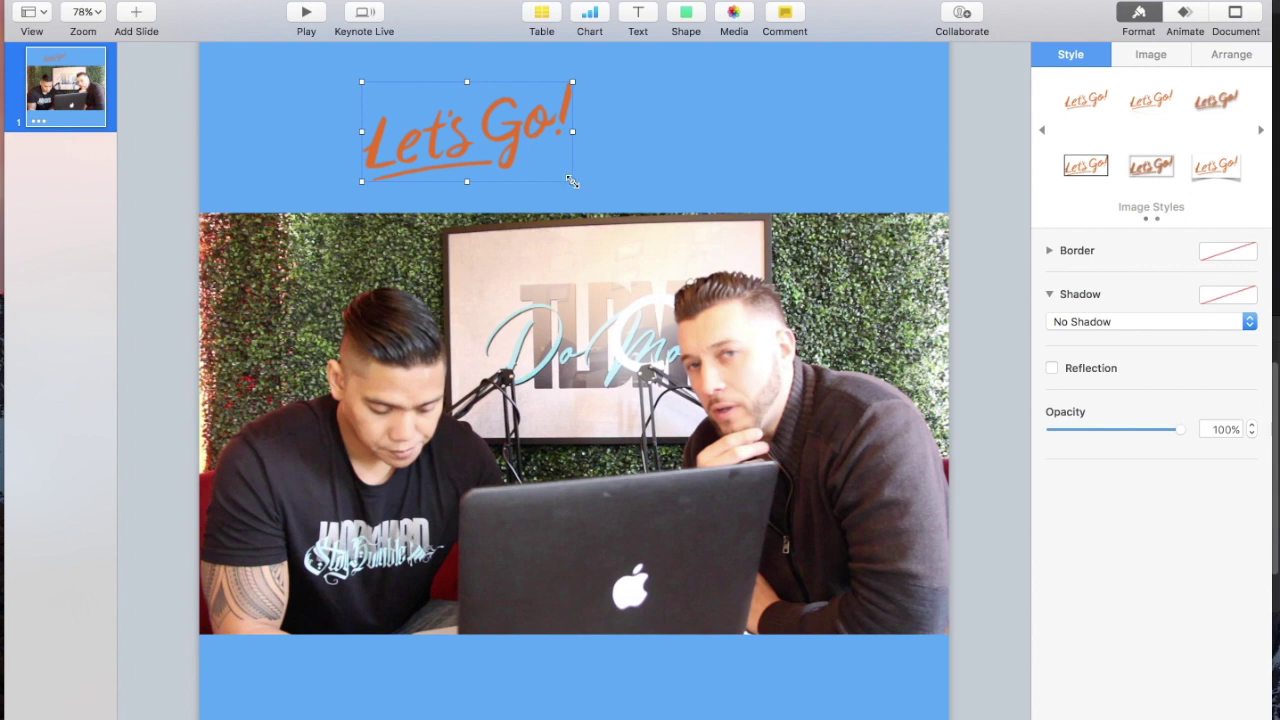
{"action": "left_click_drag", "start_coordinate": [572, 181], "coordinate": [736, 292]}
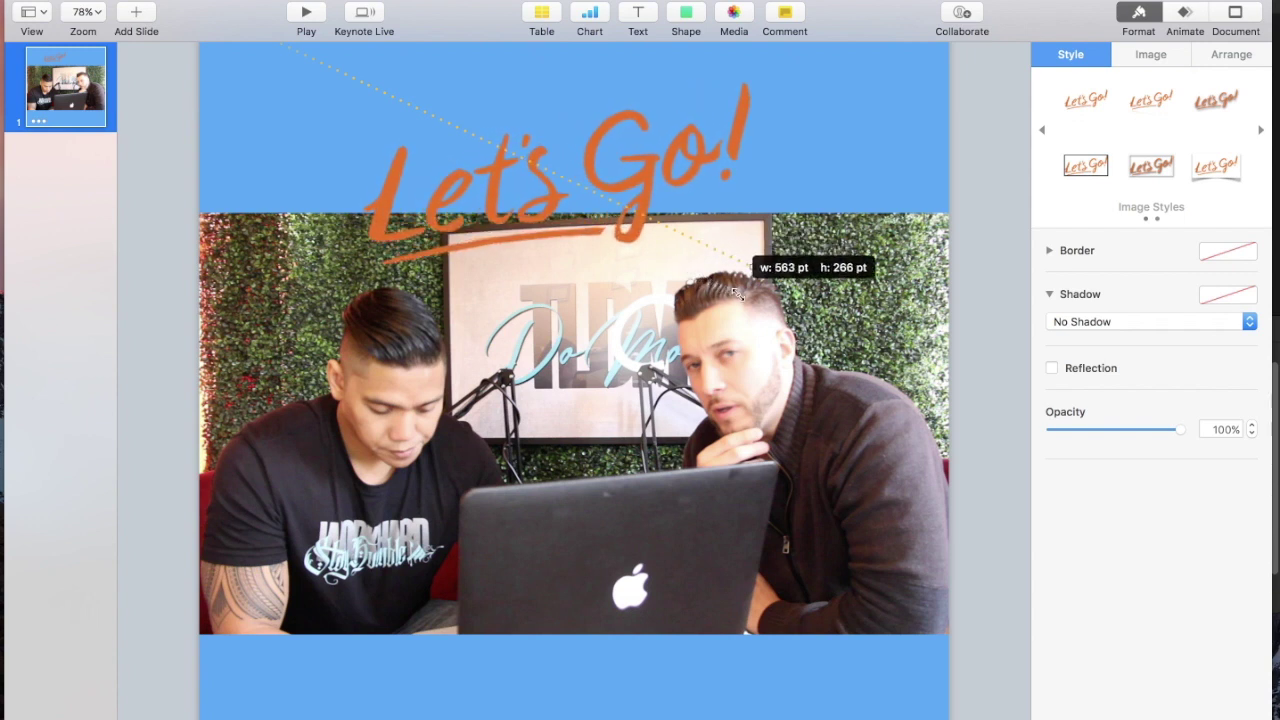
{"action": "left_click_drag", "start_coordinate": [736, 292], "coordinate": [736, 292]}
{"action": "left_click_drag", "start_coordinate": [560, 168], "coordinate": [428, 170]}
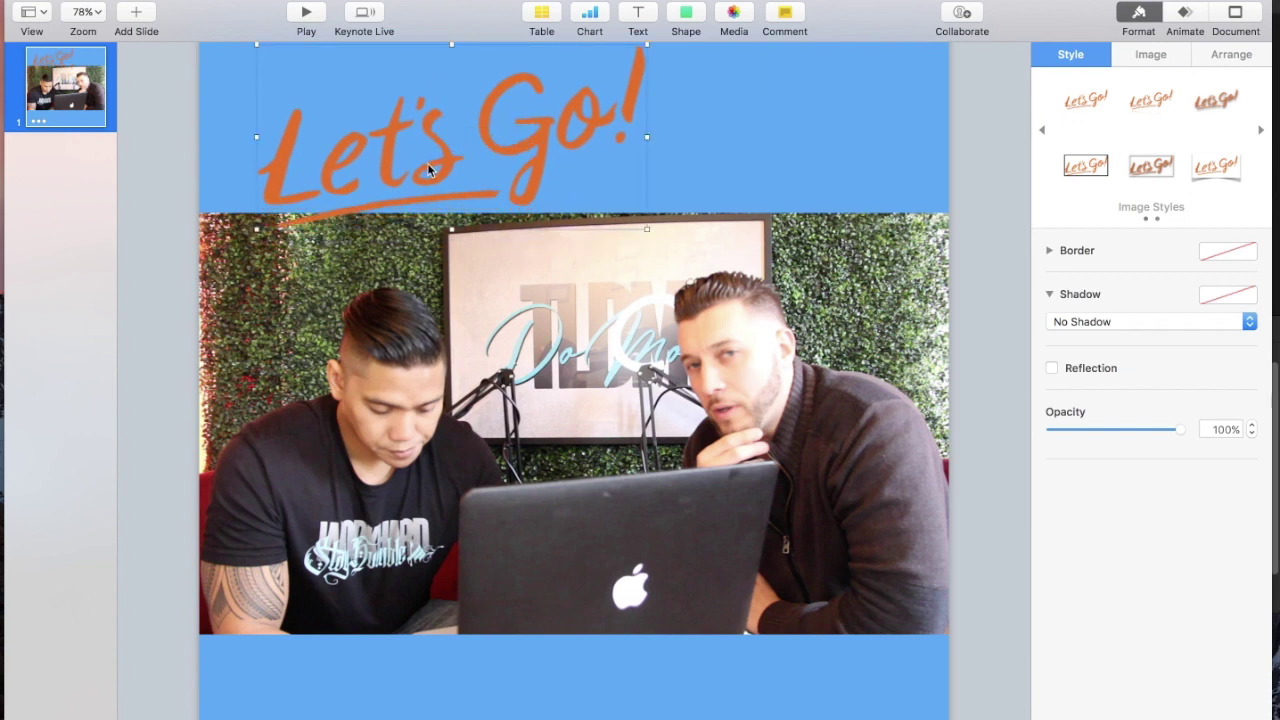
{"action": "left_click", "coordinate": [744, 166]}
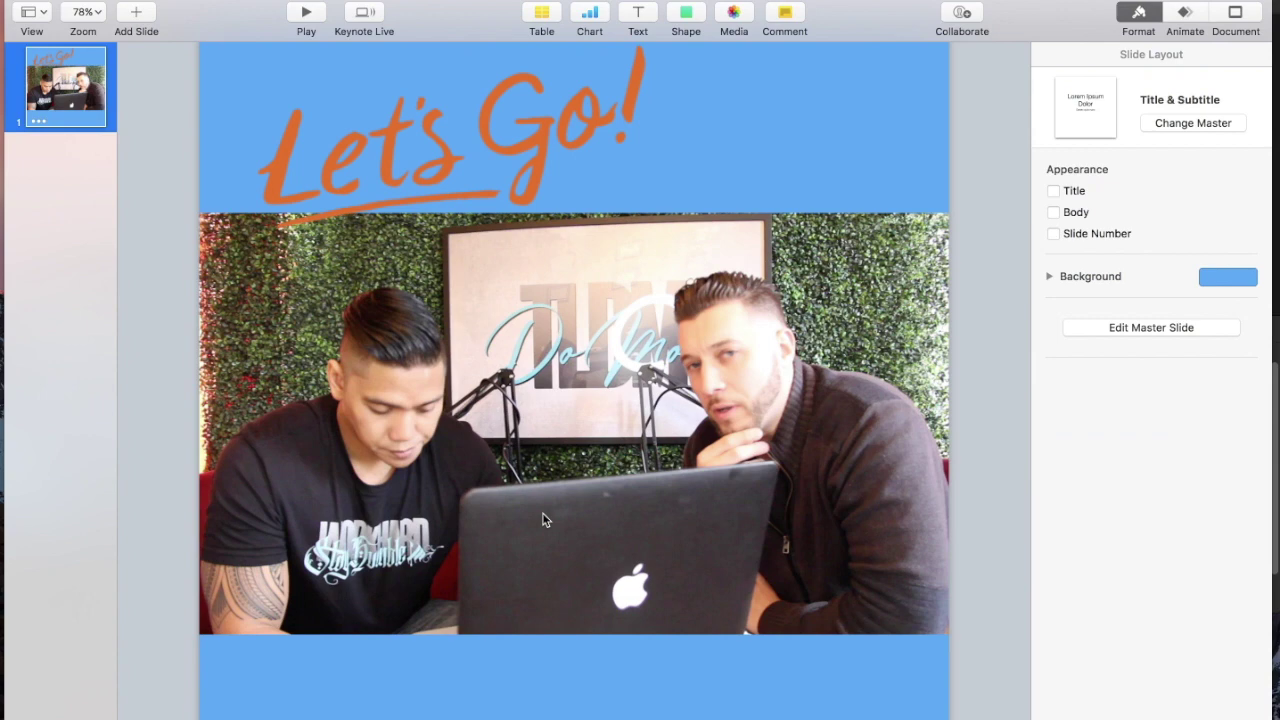
- Add the Subscribe Now badge from Finder, shrink it and place it over the slide's upper-right corner, overlapping the video
{"action": "key", "text": "super+Tab"}
{"action": "left_click_drag", "start_coordinate": [603, 507], "coordinate": [779, 141]}
{"action": "left_click", "coordinate": [781, 150]}
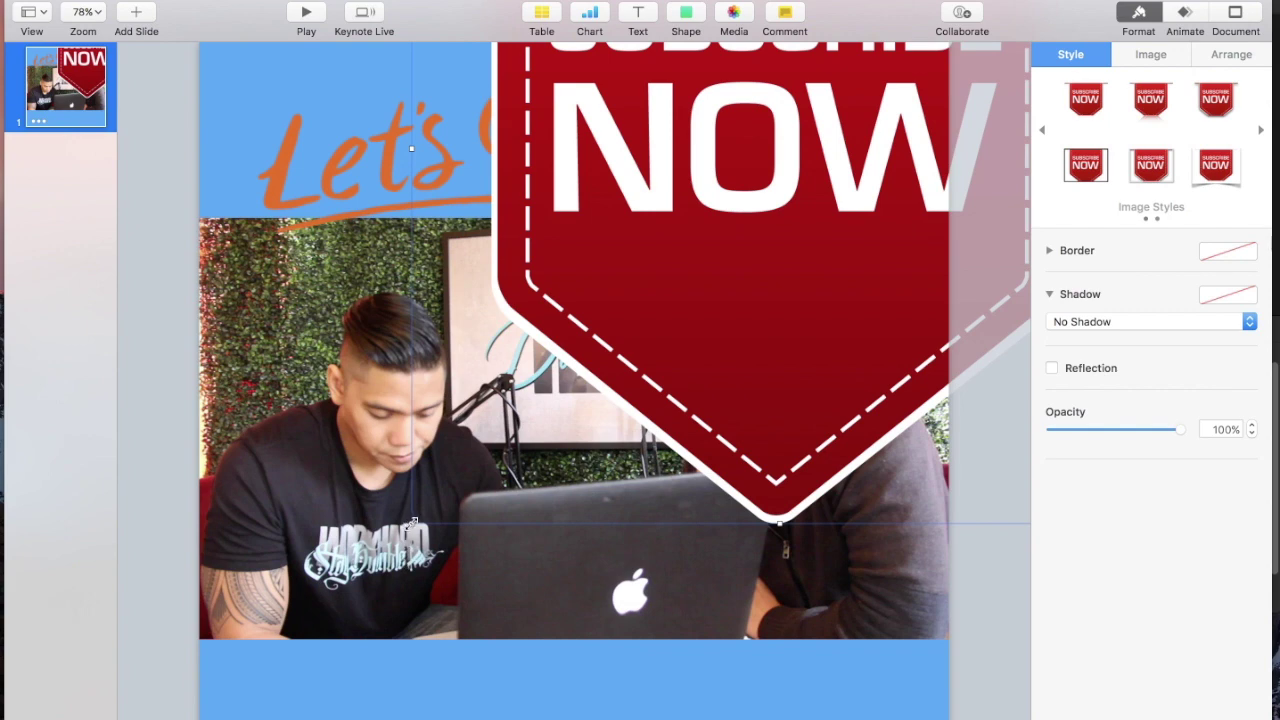
{"action": "left_click_drag", "start_coordinate": [414, 522], "coordinate": [699, 230]}
{"action": "left_click_drag", "start_coordinate": [857, 130], "coordinate": [795, 270]}
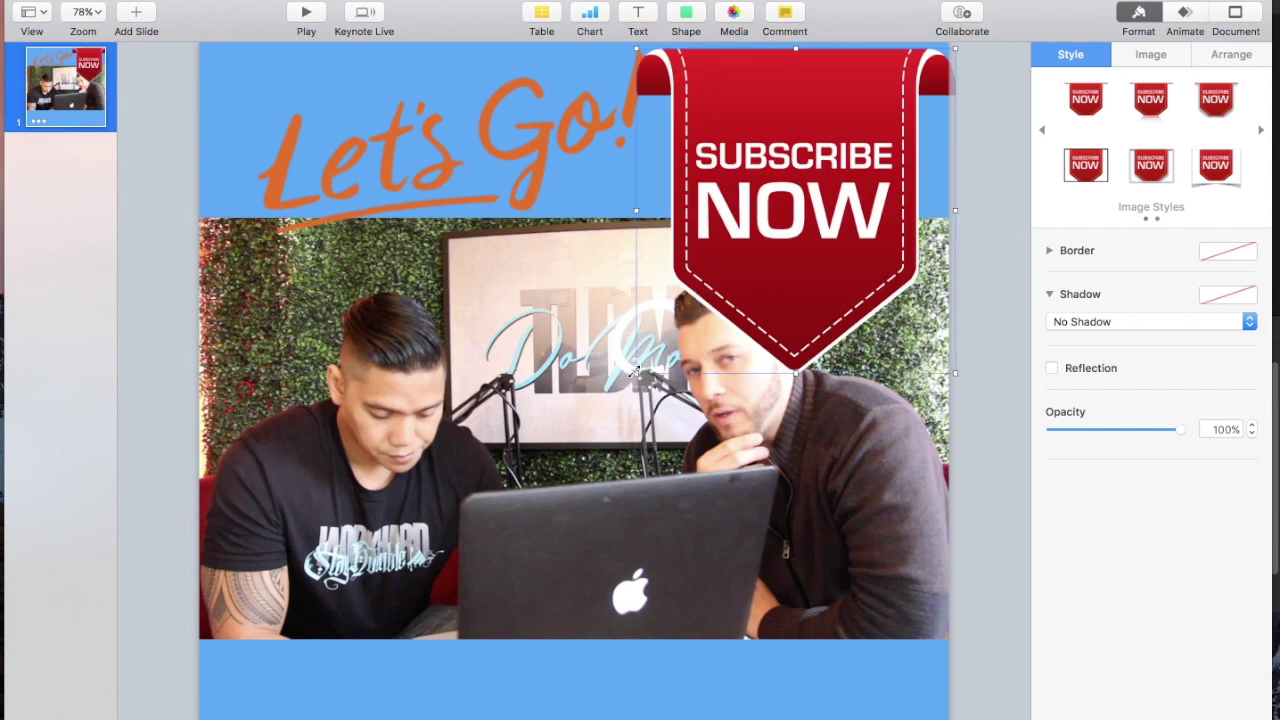
{"action": "left_click_drag", "start_coordinate": [636, 373], "coordinate": [706, 259]}
{"action": "left_click_drag", "start_coordinate": [862, 128], "coordinate": [815, 165]}
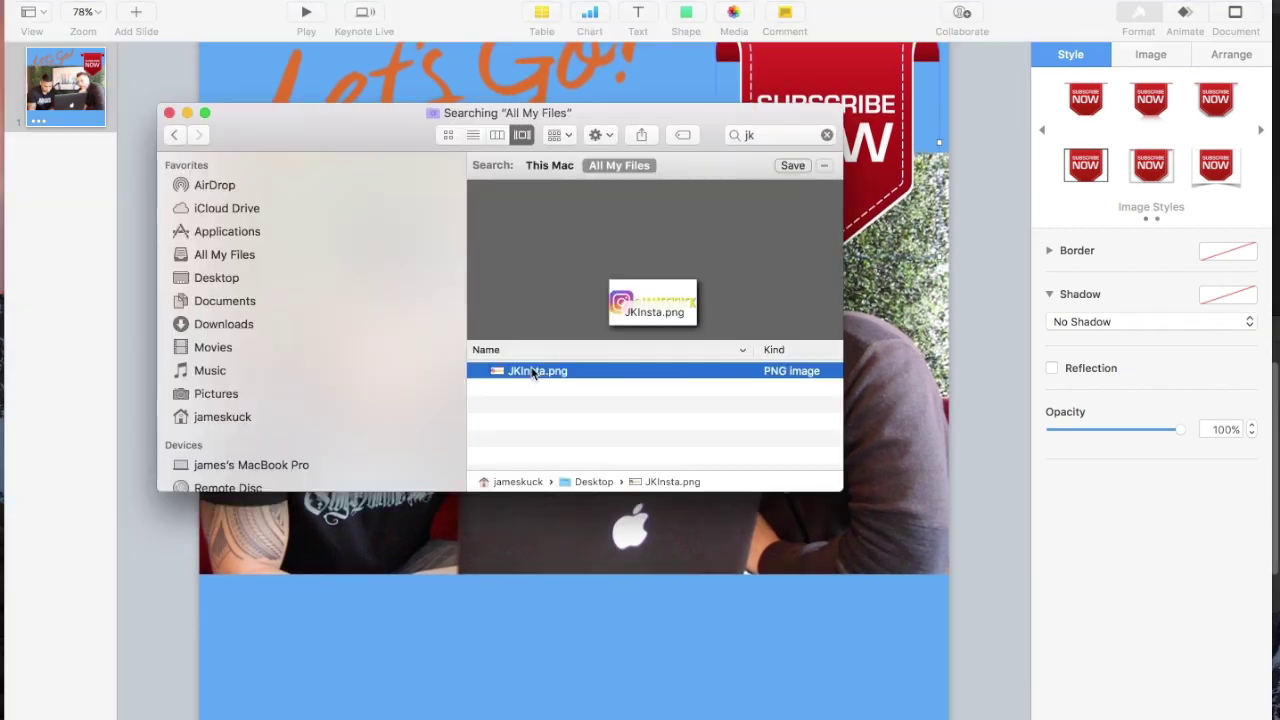
- Add JKInsta.png from Finder, scale it down and centre it in the blue band below the video
{"action": "left_click_drag", "start_coordinate": [533, 372], "coordinate": [484, 633]}
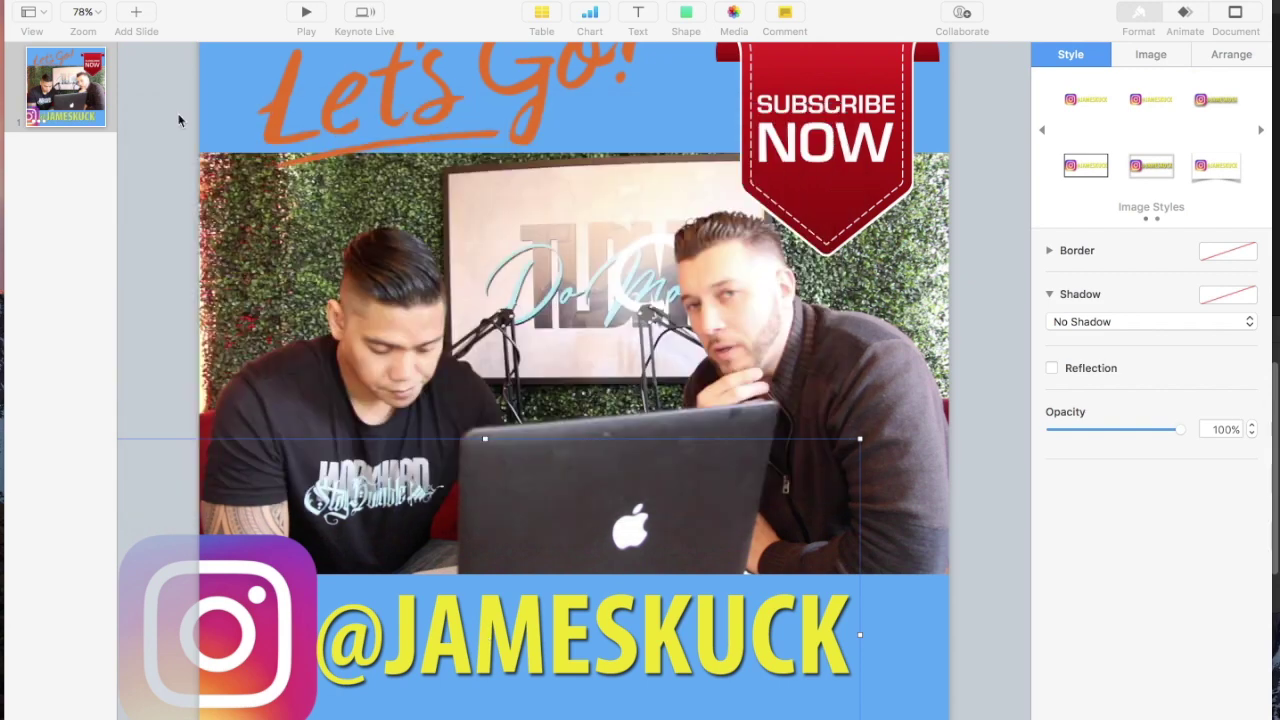
{"action": "left_click", "coordinate": [170, 113]}
{"action": "left_click_drag", "start_coordinate": [619, 643], "coordinate": [712, 550]}
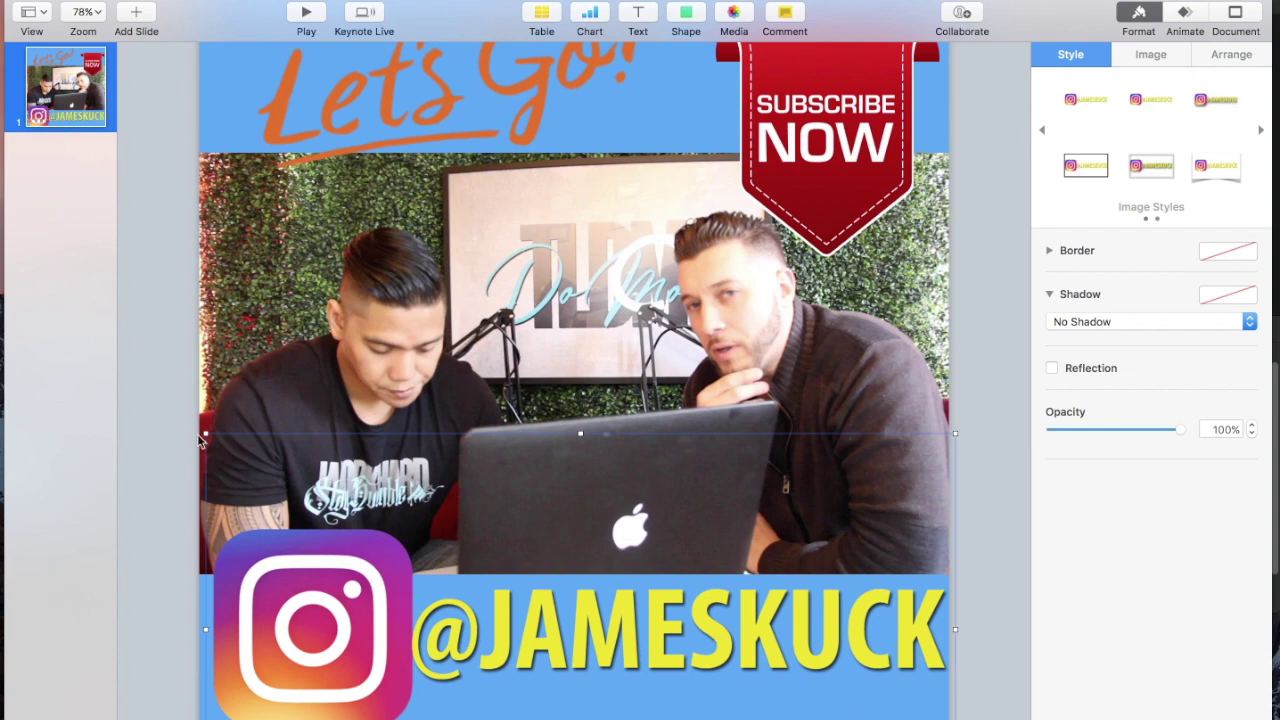
{"action": "left_click_drag", "start_coordinate": [205, 432], "coordinate": [322, 494]}
{"action": "left_click_drag", "start_coordinate": [625, 678], "coordinate": [532, 664]}
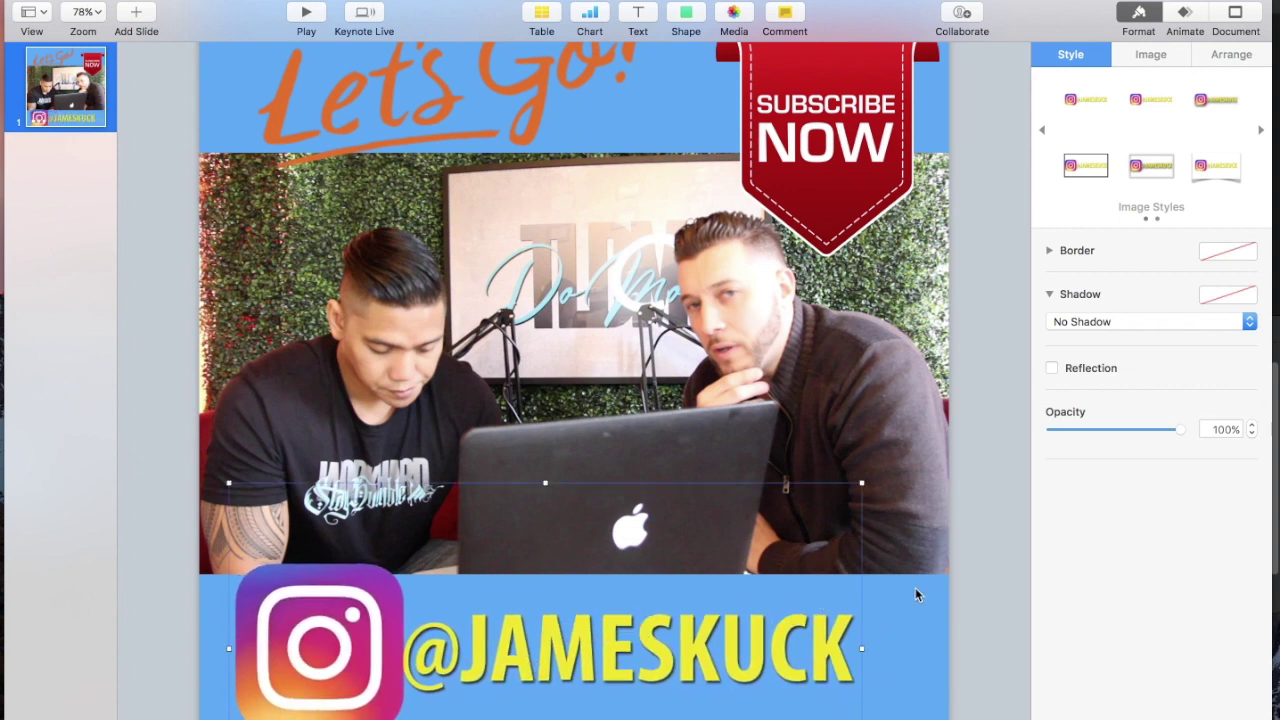
{"action": "left_click_drag", "start_coordinate": [701, 648], "coordinate": [714, 648]}
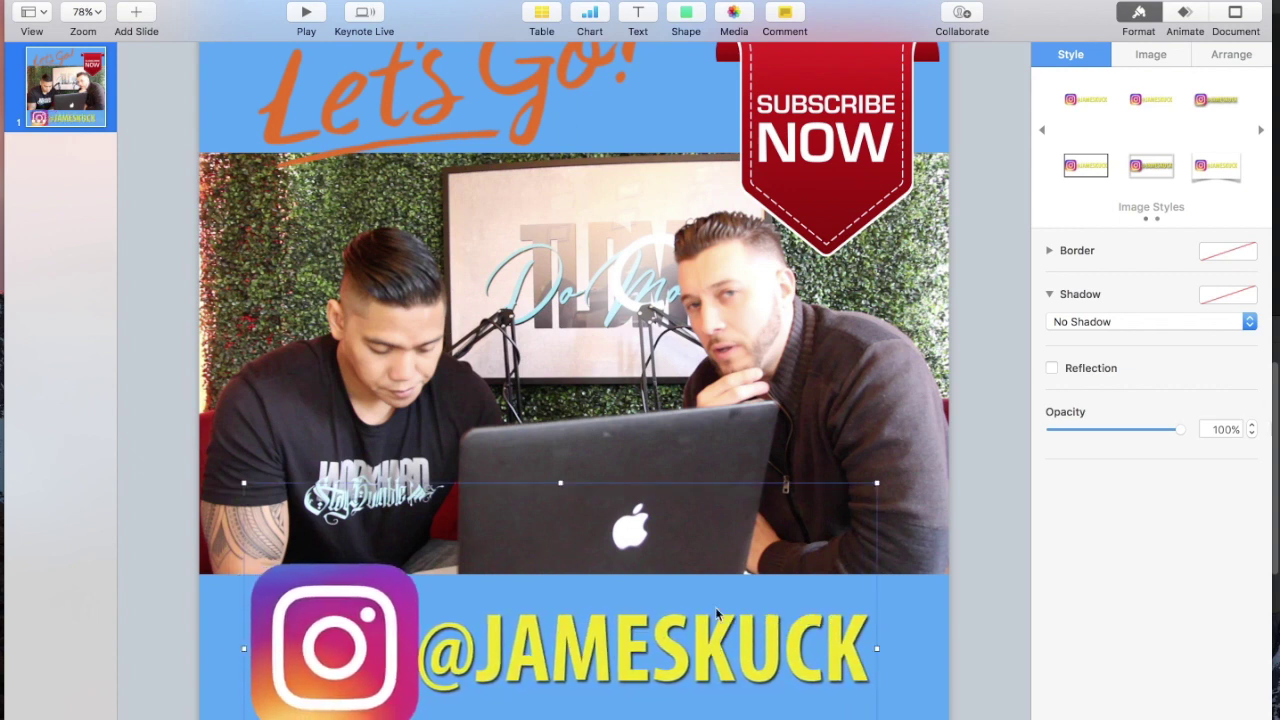
- Review the whole slide layout from top to bottom and look at the available export formats, including QuickTime
{"action": "scroll", "coordinate": [716, 610], "scroll_direction": "up", "scroll_amount": 3}
{"action": "scroll", "coordinate": [716, 610], "scroll_direction": "down", "scroll_amount": 3}
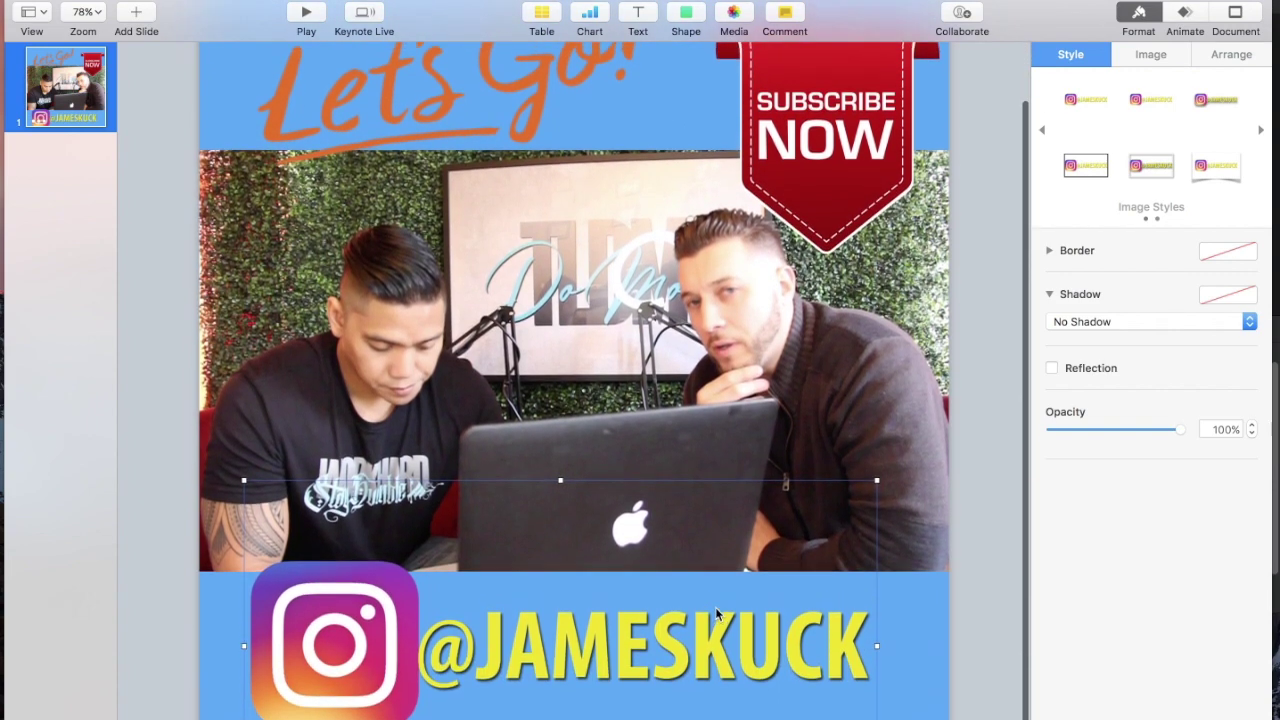
{"action": "scroll", "coordinate": [717, 445], "scroll_direction": "up", "scroll_amount": 2}
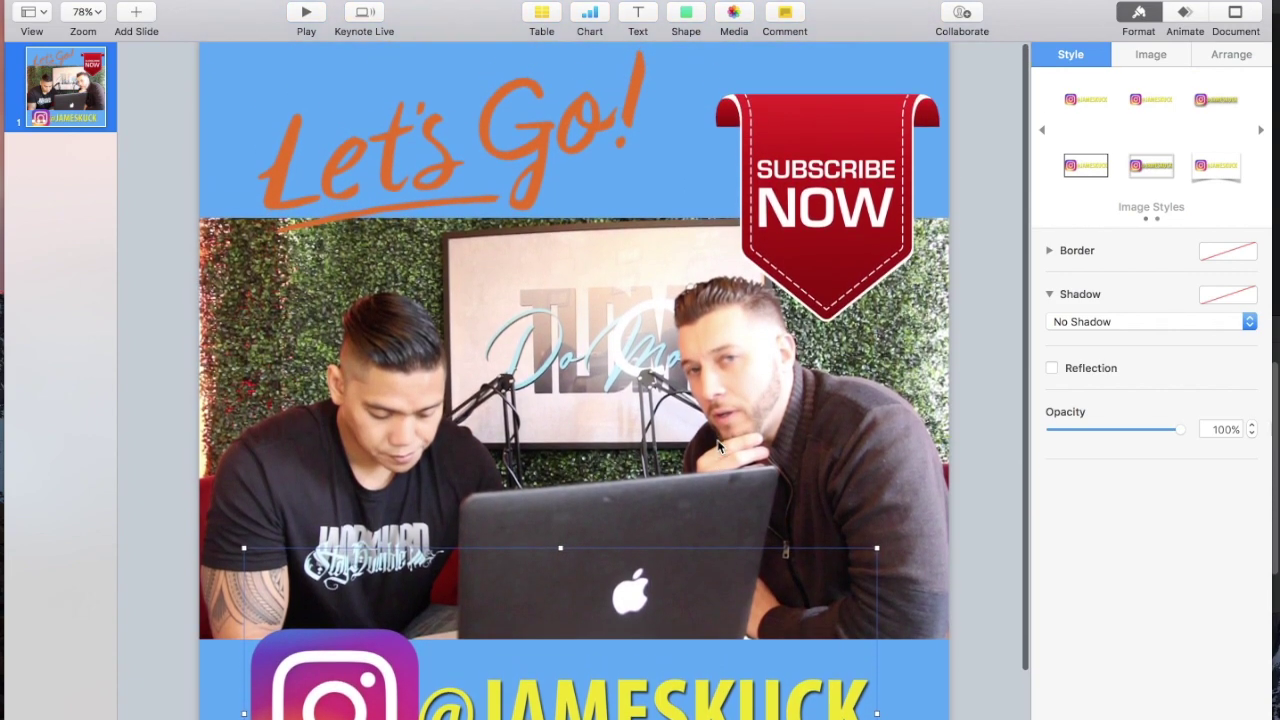
{"action": "scroll", "coordinate": [717, 447], "scroll_direction": "down", "scroll_amount": 2}
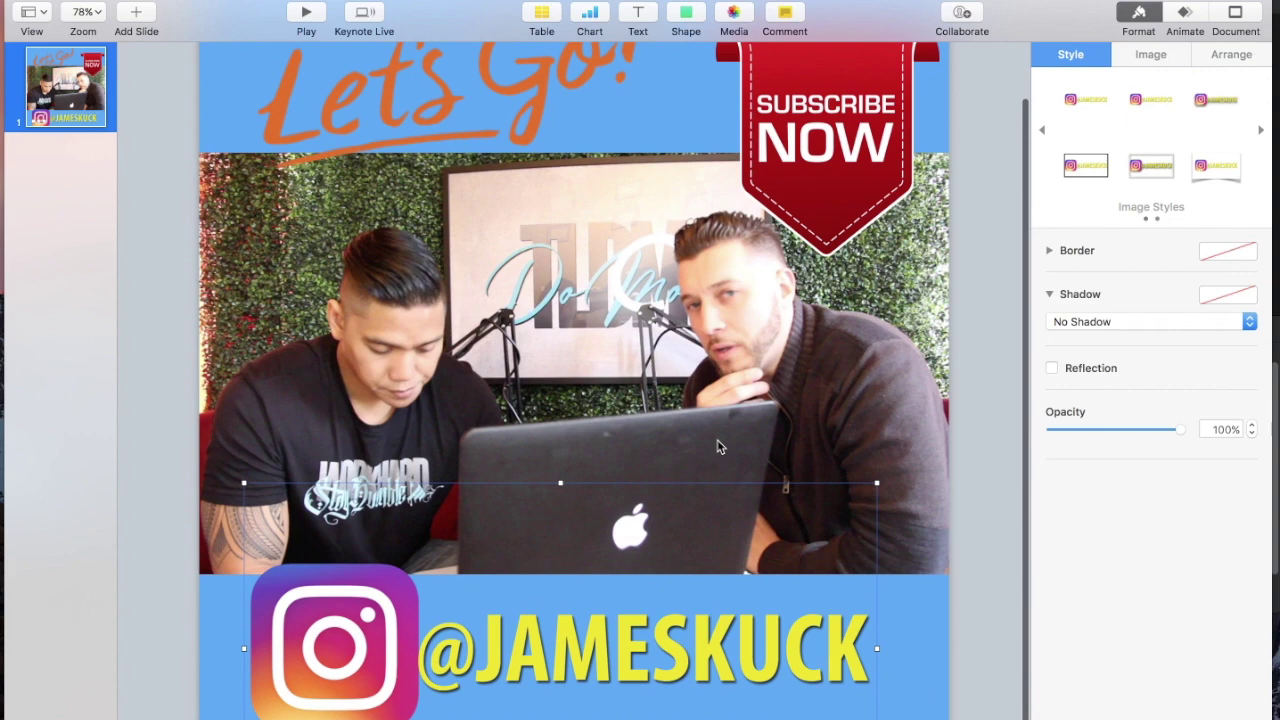
{"action": "scroll", "coordinate": [717, 447], "scroll_direction": "up", "scroll_amount": 2}
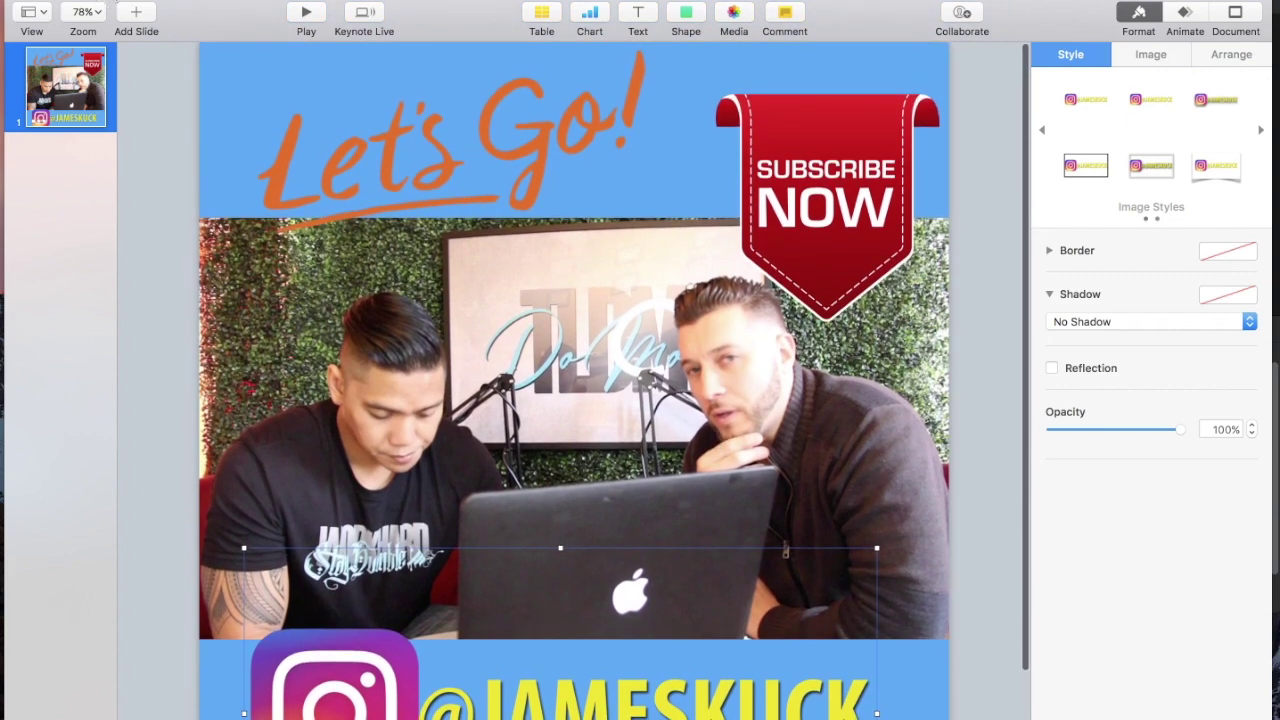
{"action": "left_click", "coordinate": [128, 0]}
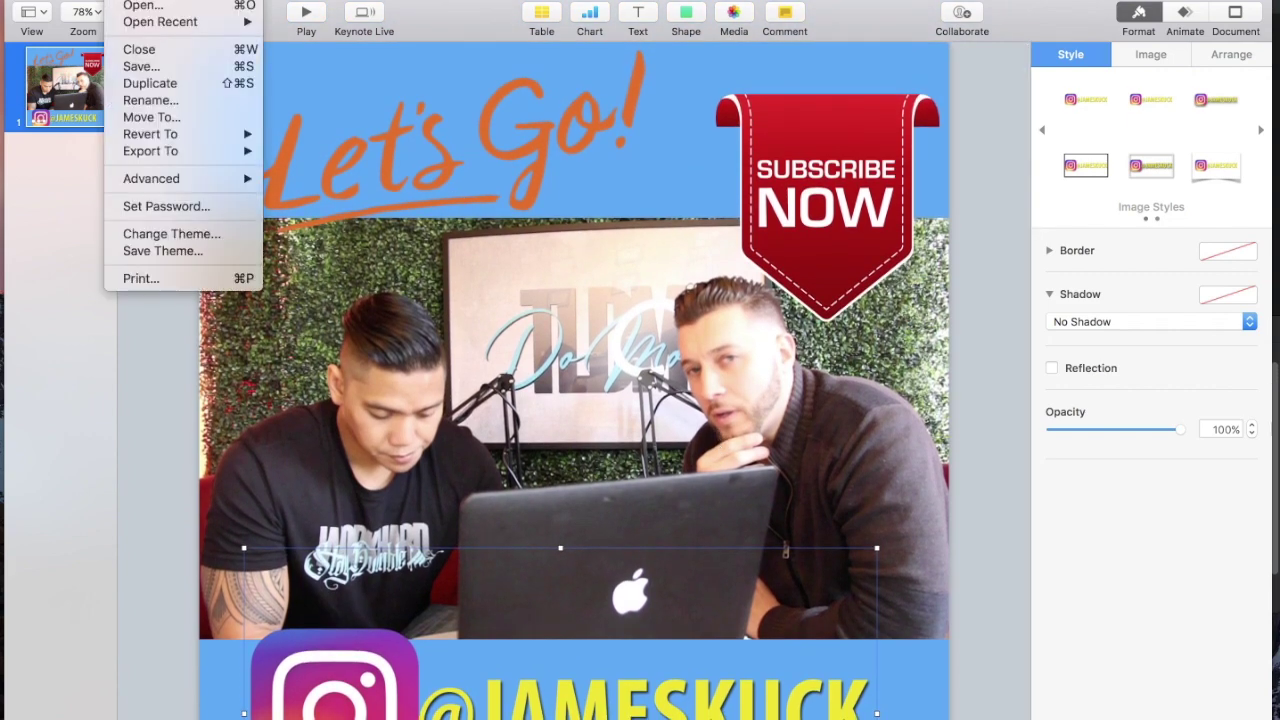
{"action": "mouse_move", "coordinate": [180, 151]}
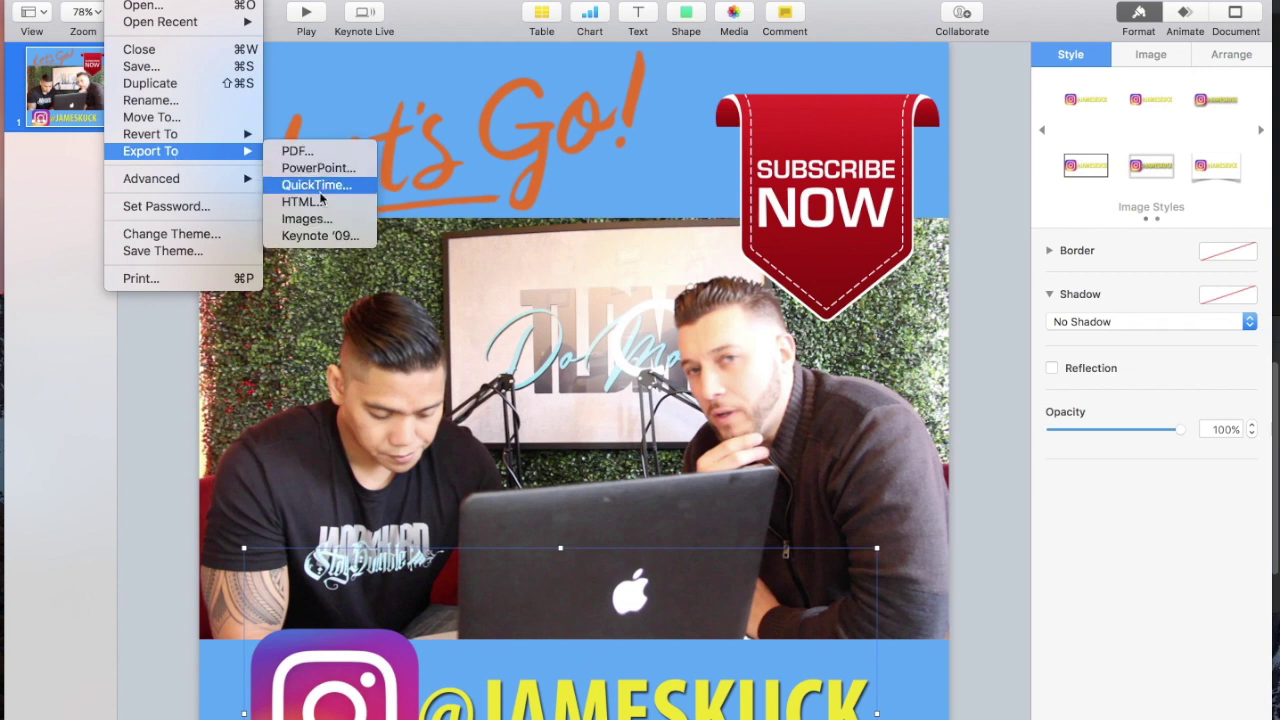
{"action": "left_click", "coordinate": [461, 185]}
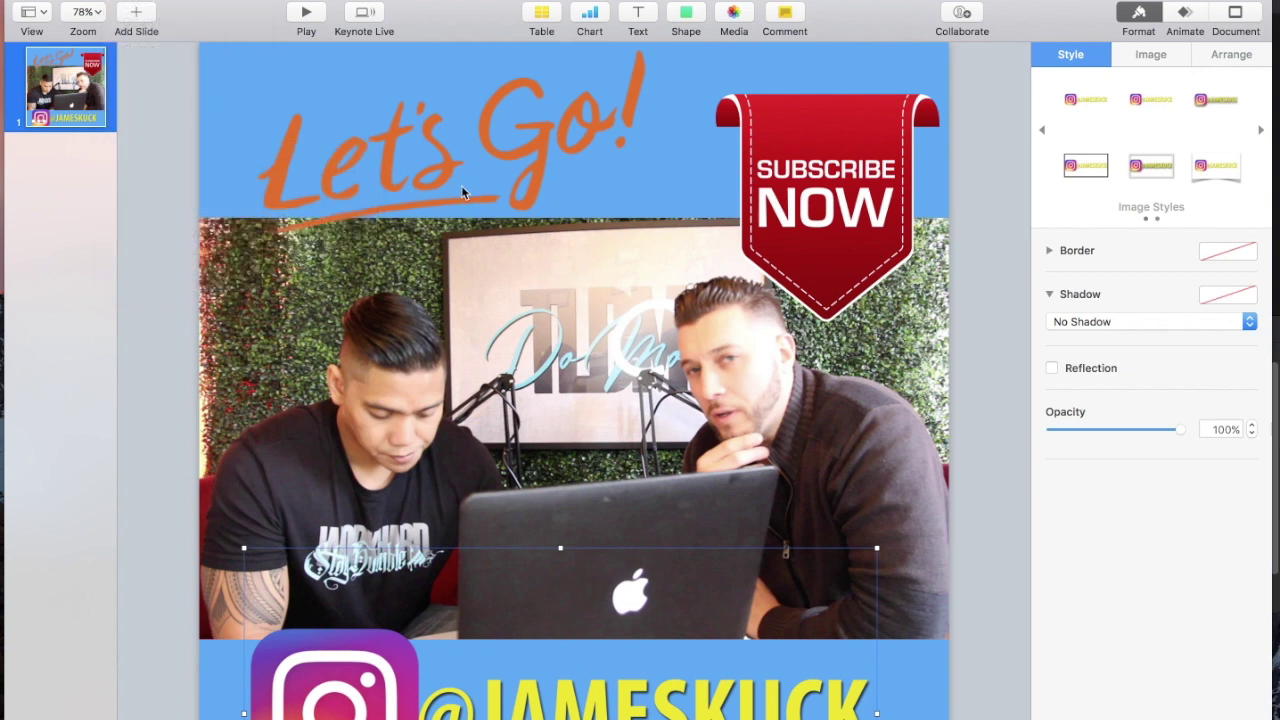
{"action": "scroll", "coordinate": [461, 185], "scroll_direction": "down", "scroll_amount": 3}
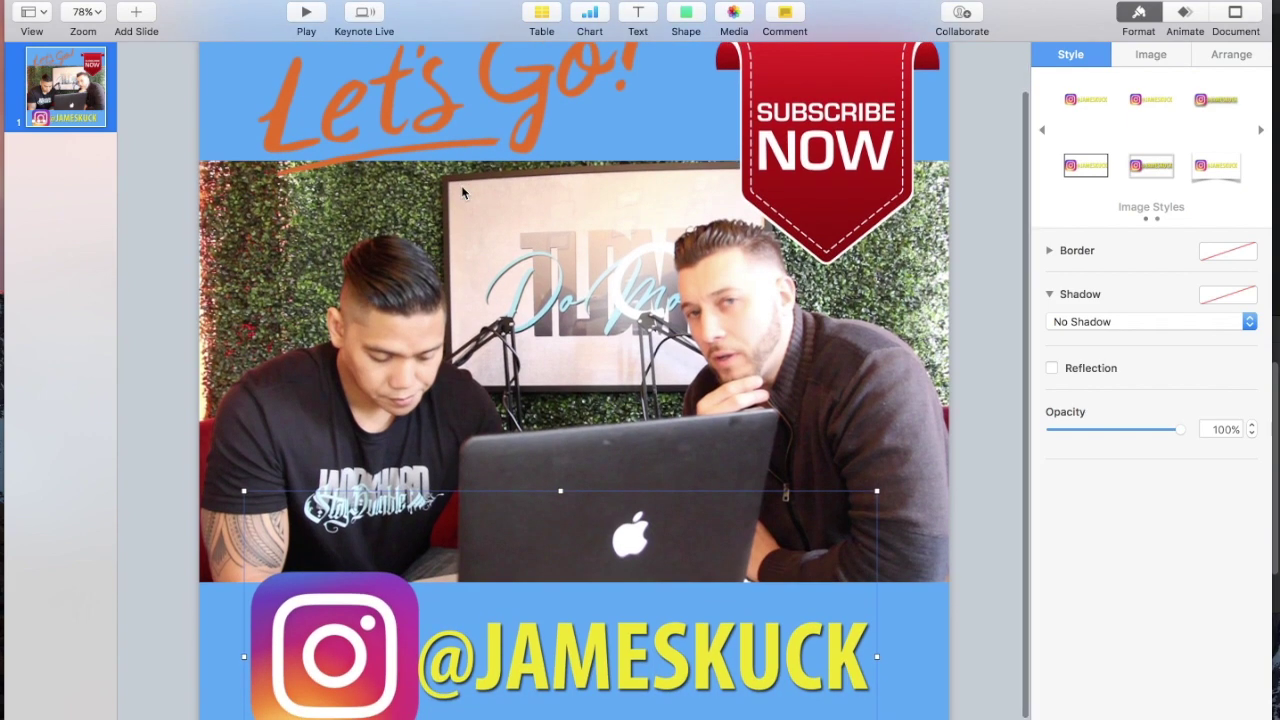
{"action": "scroll", "coordinate": [461, 185], "scroll_direction": "up", "scroll_amount": 3}
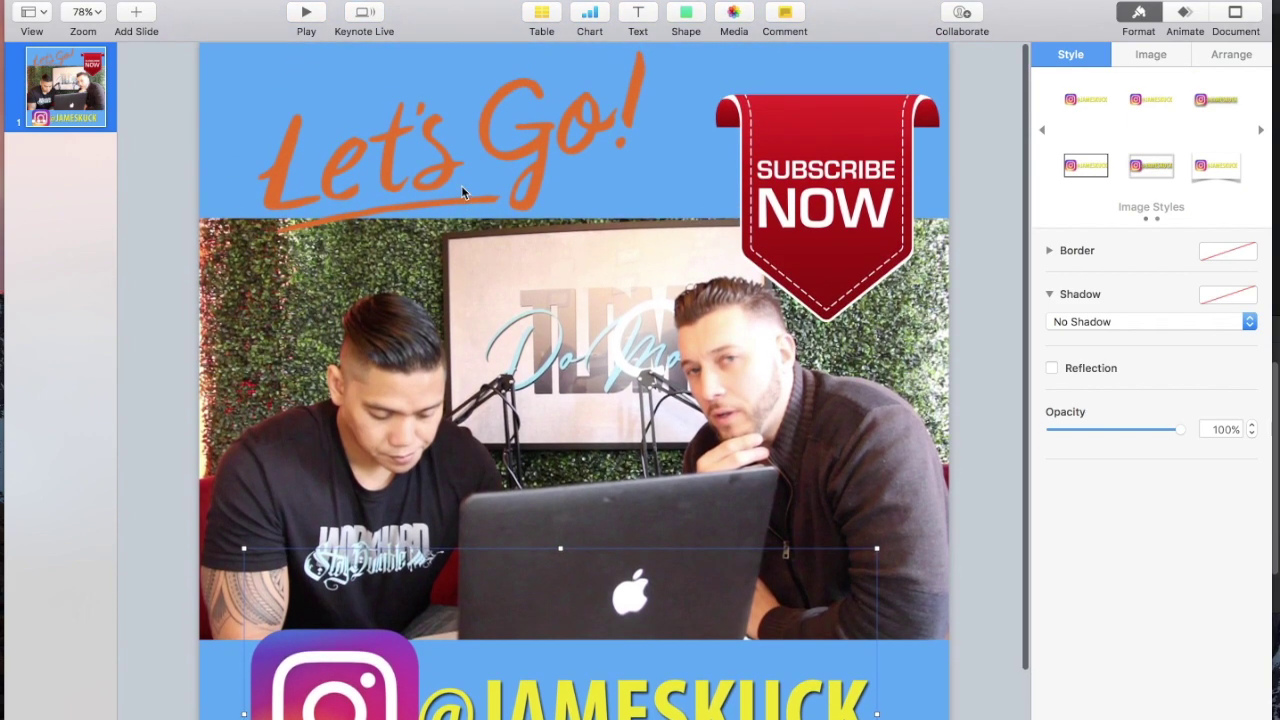
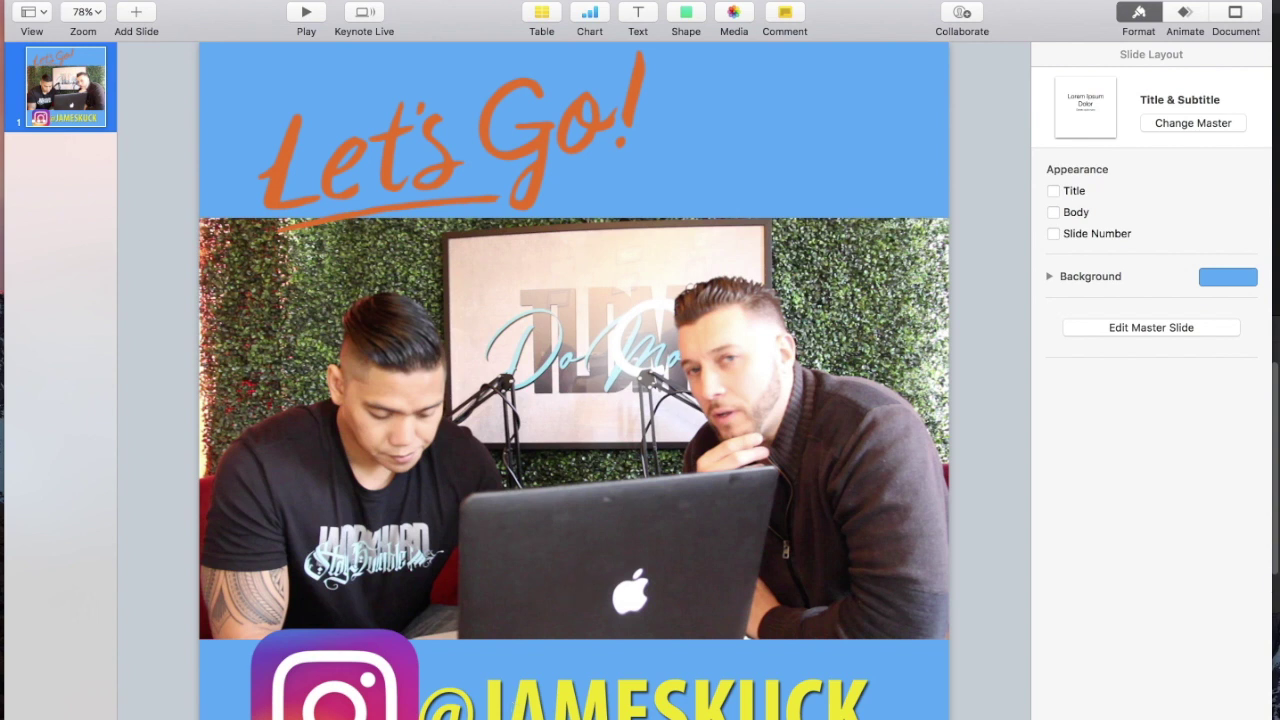
- Delete the Instagram handle graphic and the "Let's Go!" image, leaving only the video on the blue background
{"action": "scroll", "coordinate": [489, 695], "scroll_direction": "down", "scroll_amount": 3}
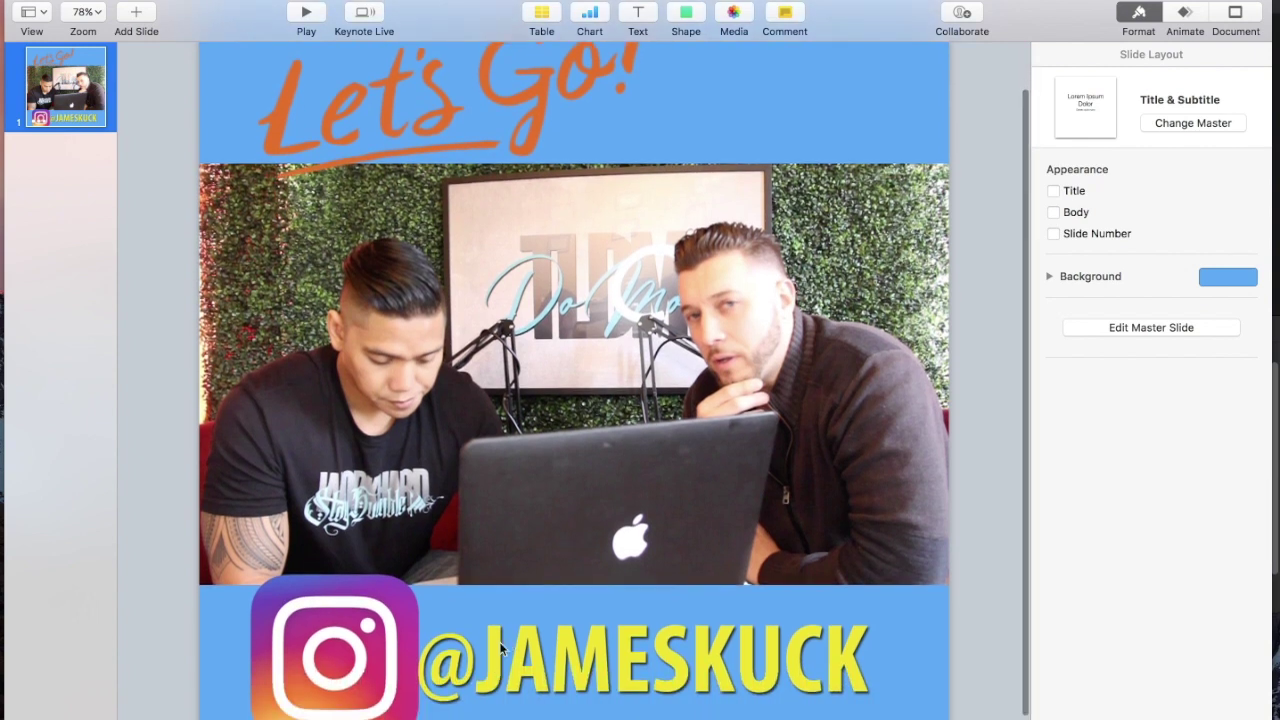
{"action": "left_click", "coordinate": [500, 650]}
{"action": "key", "text": "Delete"}
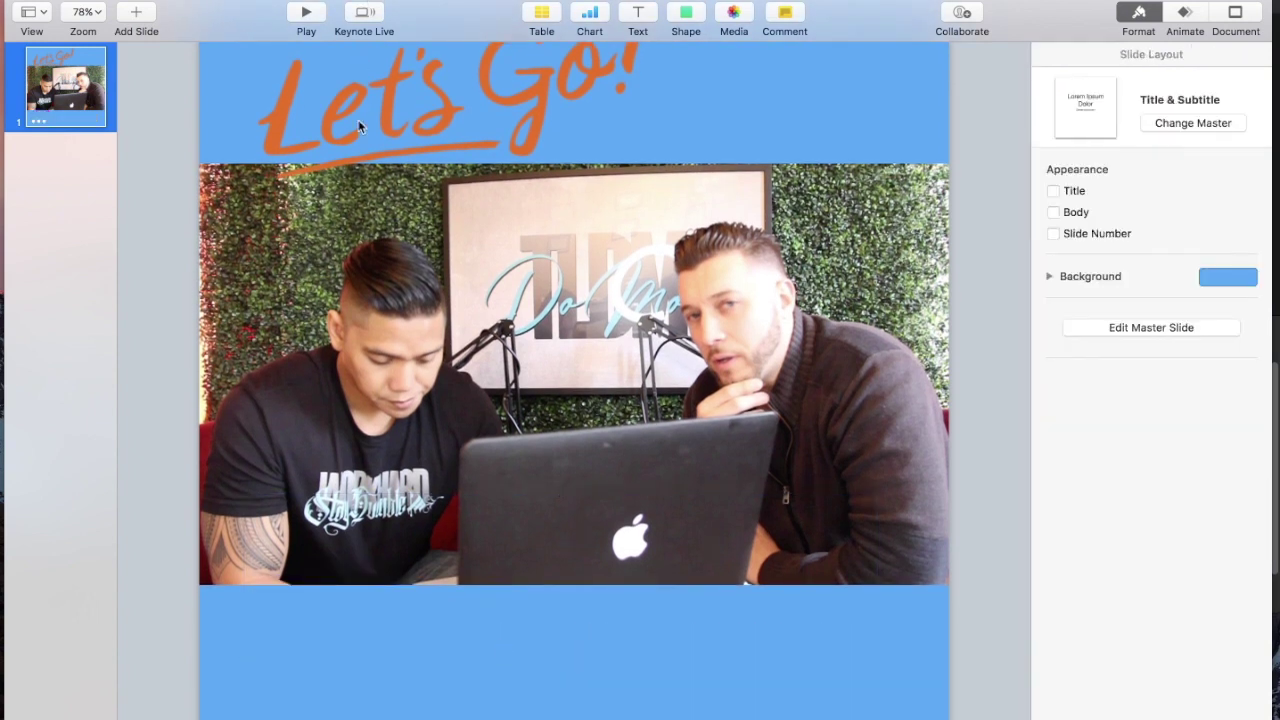
{"action": "scroll", "coordinate": [371, 150], "scroll_direction": "up", "scroll_amount": 3}
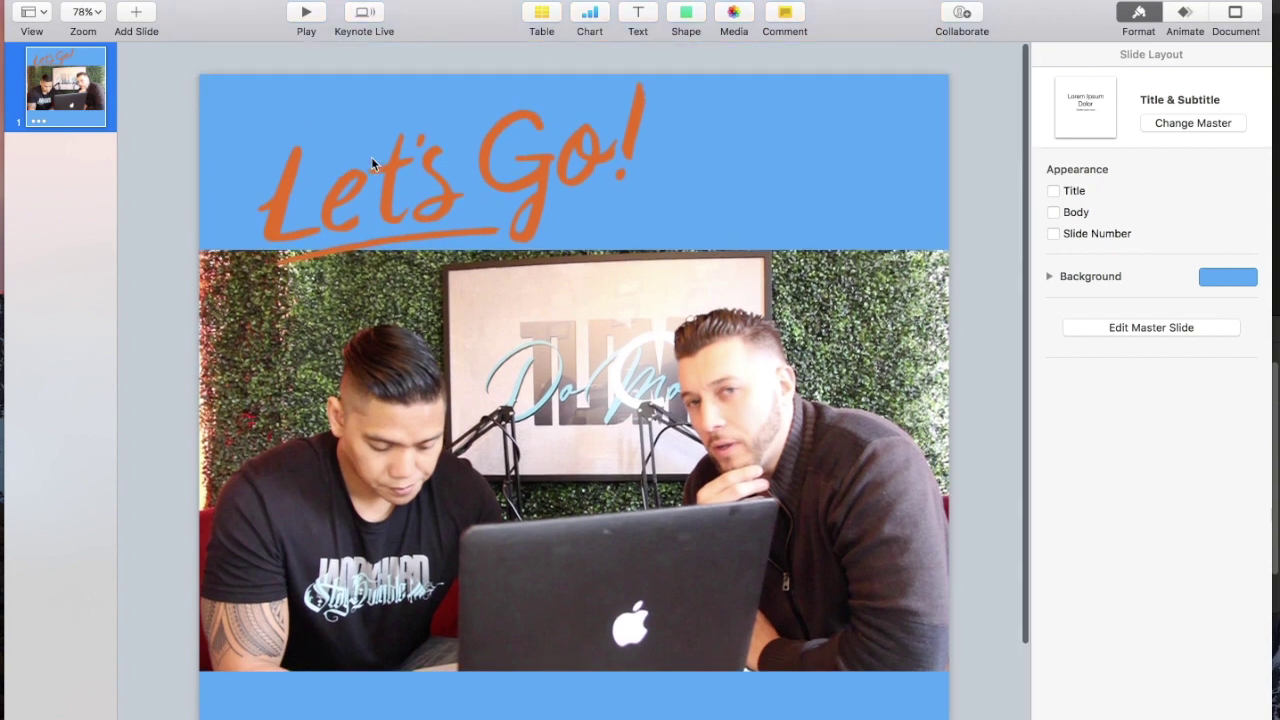
{"action": "left_click", "coordinate": [371, 157]}
{"action": "key", "text": "Escape"}
{"action": "left_click", "coordinate": [371, 160]}
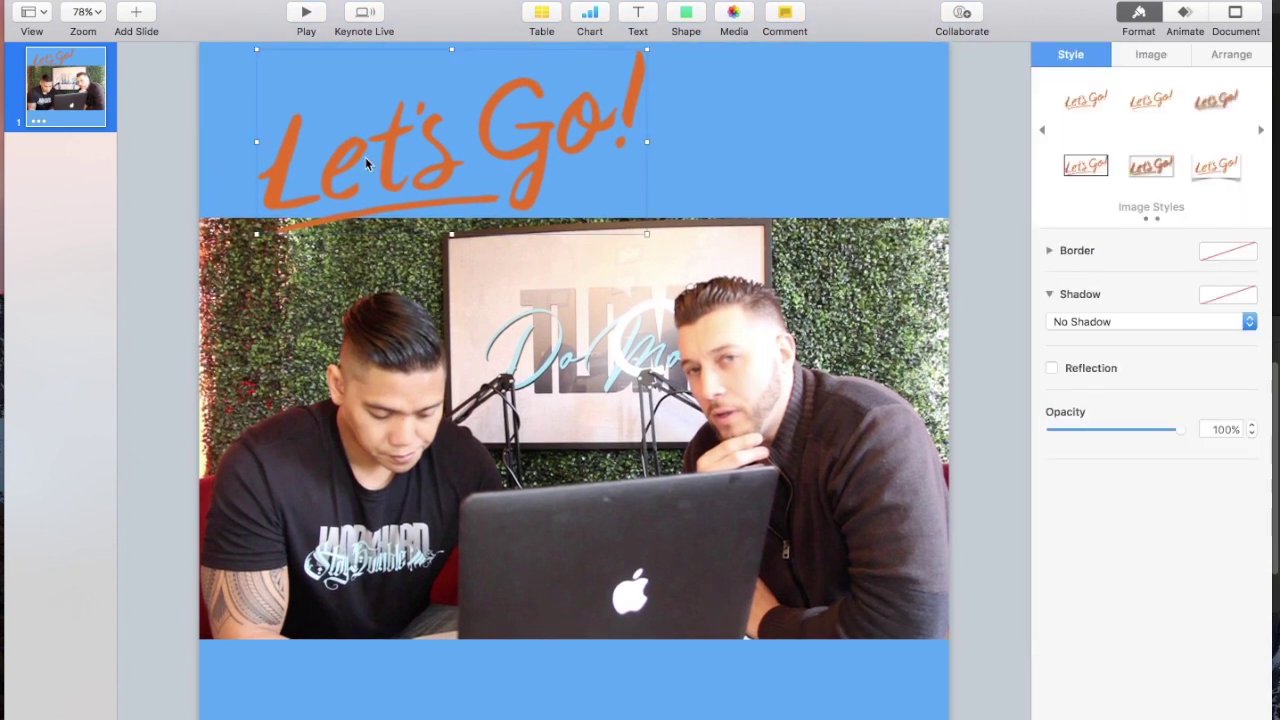
{"action": "key", "text": "Delete"}
- Enlarge the video proportionally past both sides of the slide so it nearly fills the slide's height
{"action": "left_click", "coordinate": [382, 281]}
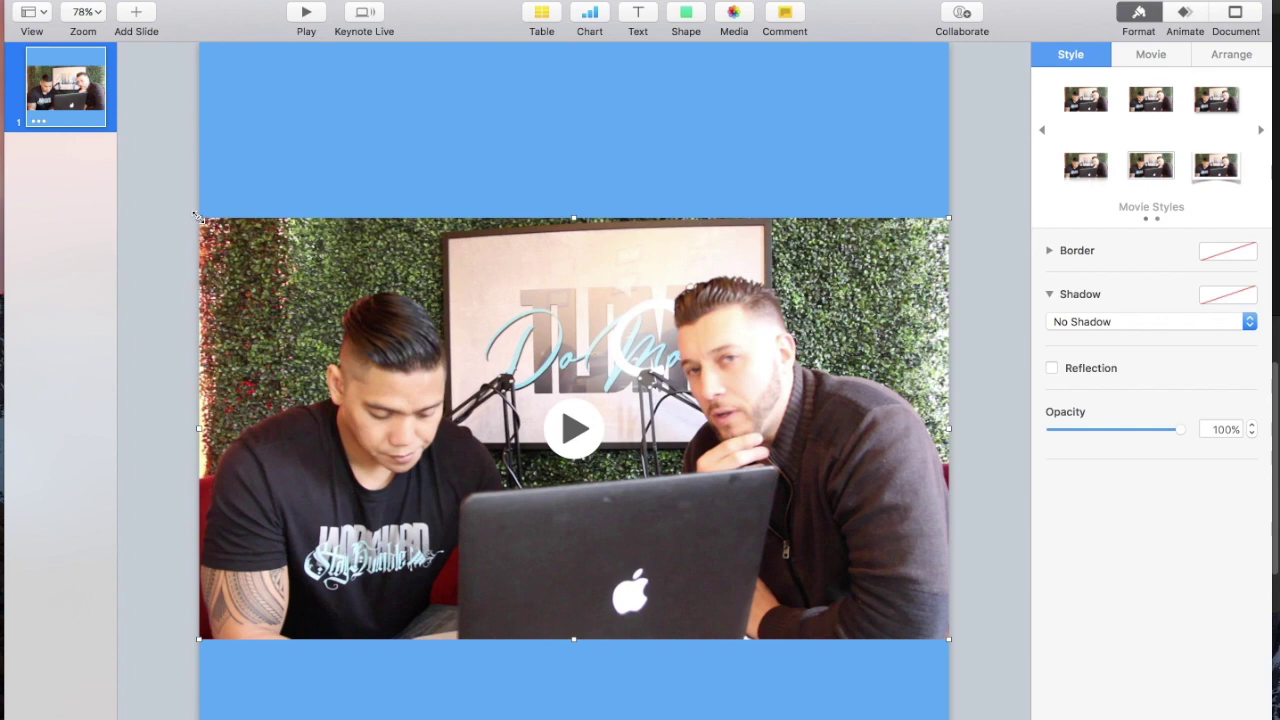
{"action": "left_click_drag", "start_coordinate": [198, 215], "coordinate": [205, 53]}
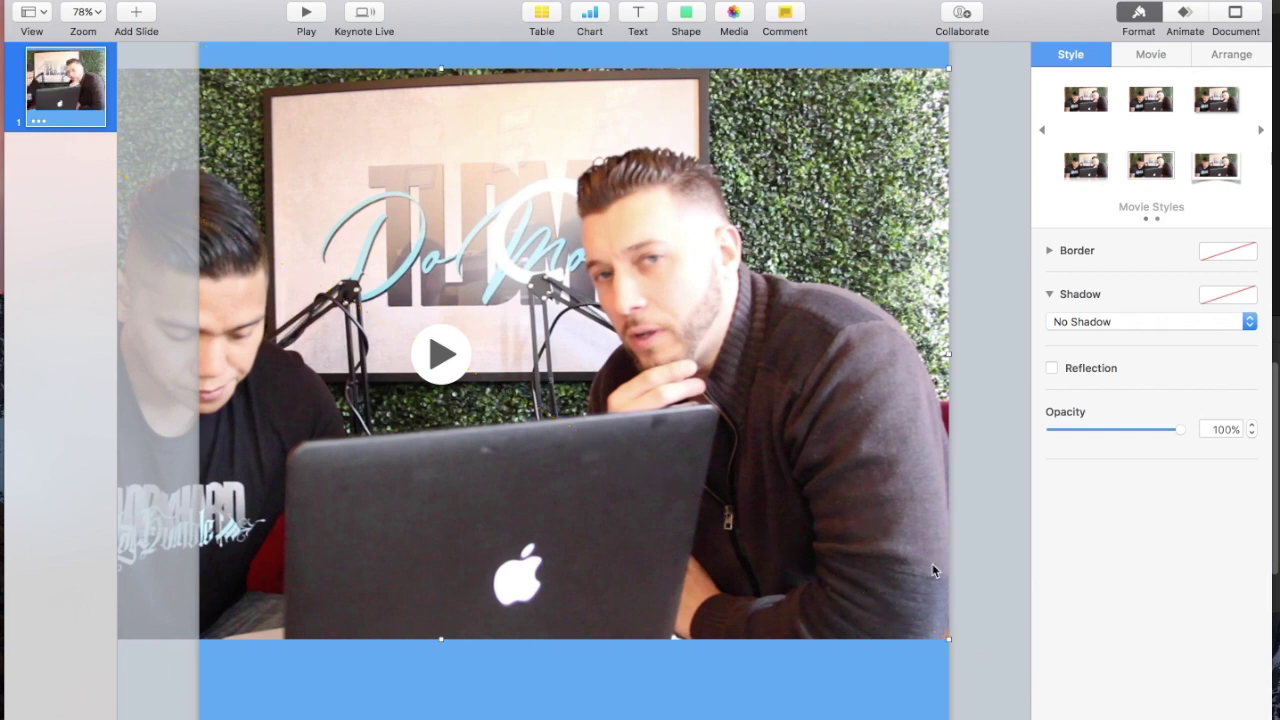
{"action": "left_click_drag", "start_coordinate": [943, 636], "coordinate": [1100, 719]}
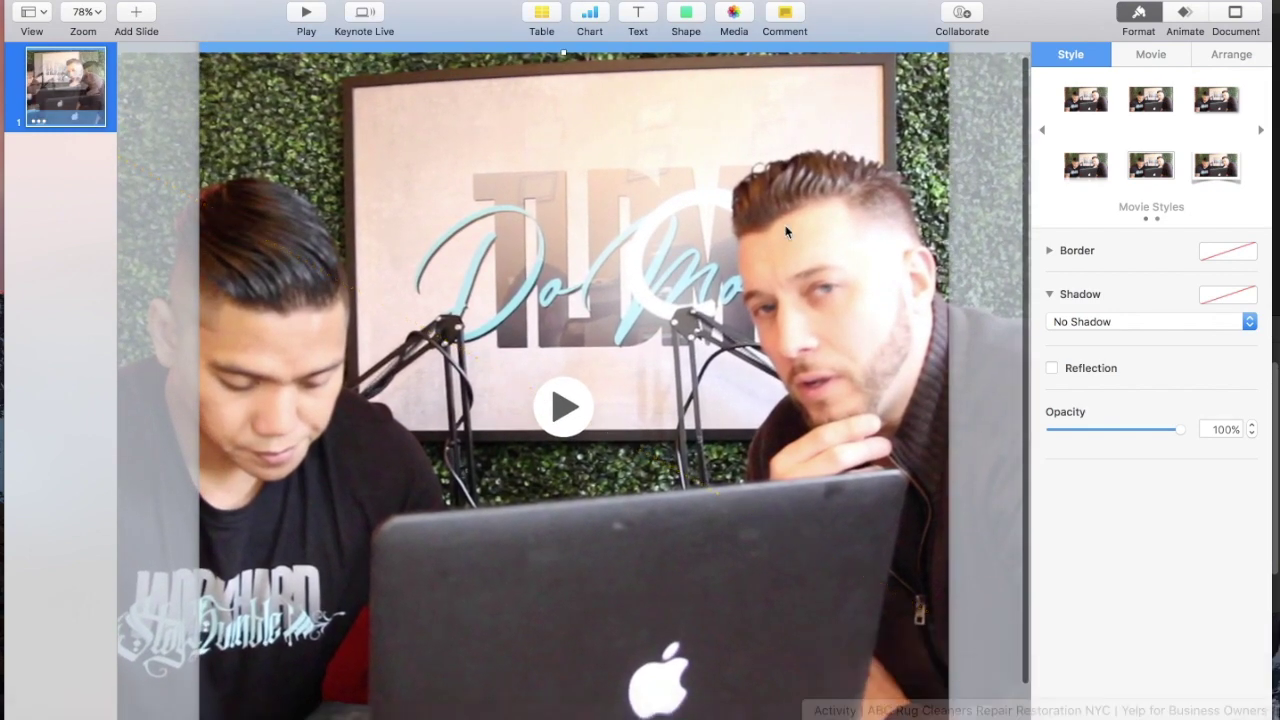
- Shift the enlarged video to frame the man on the right, and recentre it horizontally with both men in view
{"action": "left_click_drag", "start_coordinate": [785, 225], "coordinate": [559, 198]}
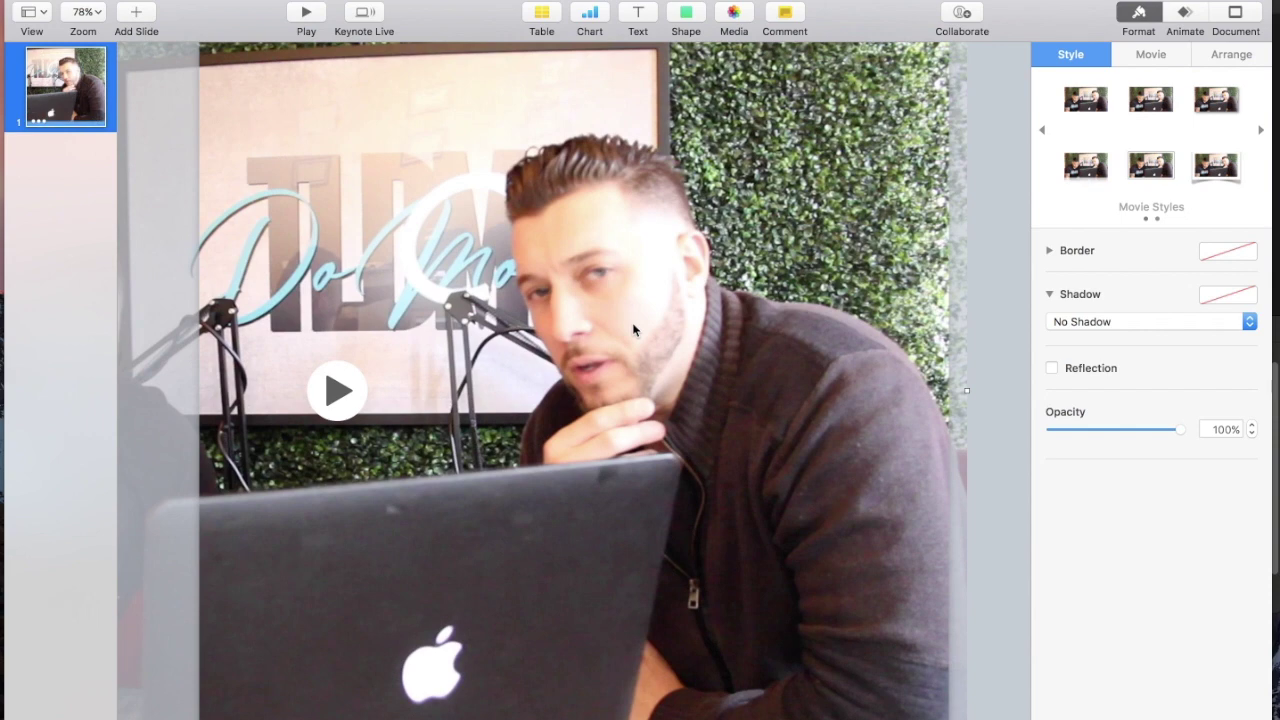
{"action": "left_click_drag", "start_coordinate": [559, 328], "coordinate": [796, 320]}
{"action": "scroll", "coordinate": [707, 285], "scroll_direction": "down", "scroll_amount": 3}
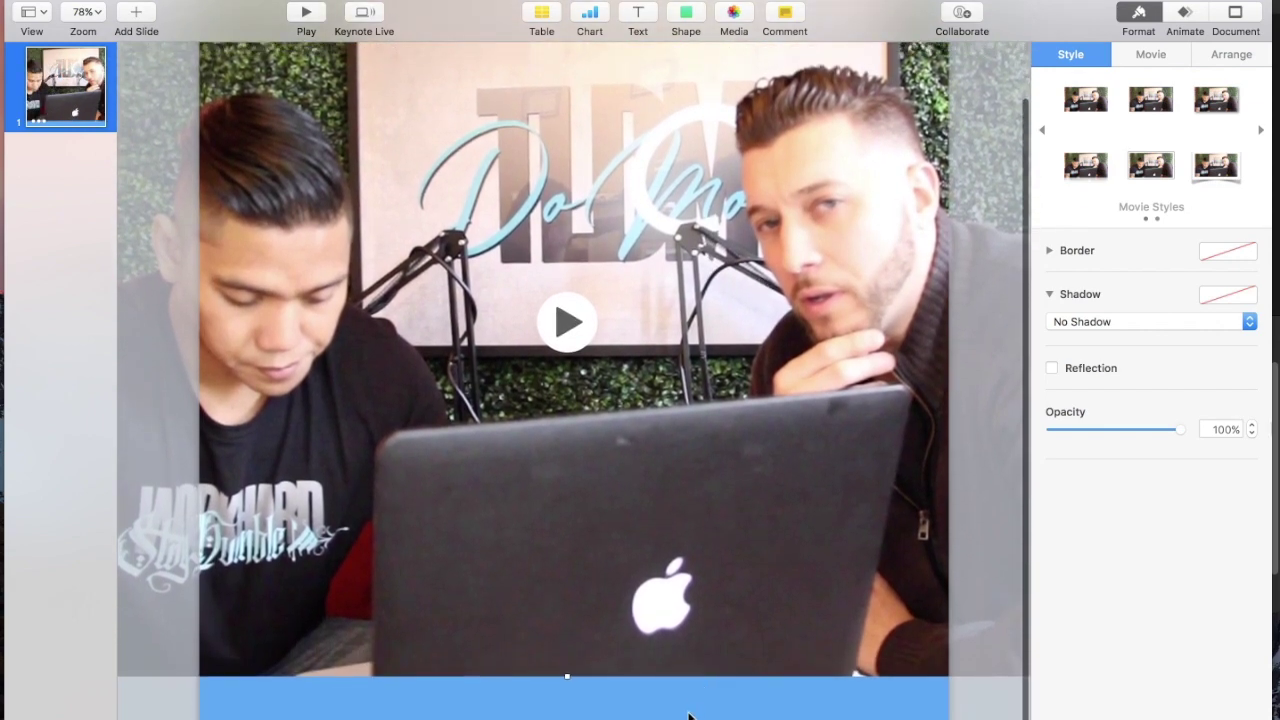
{"action": "left_click_drag", "start_coordinate": [709, 566], "coordinate": [714, 580]}
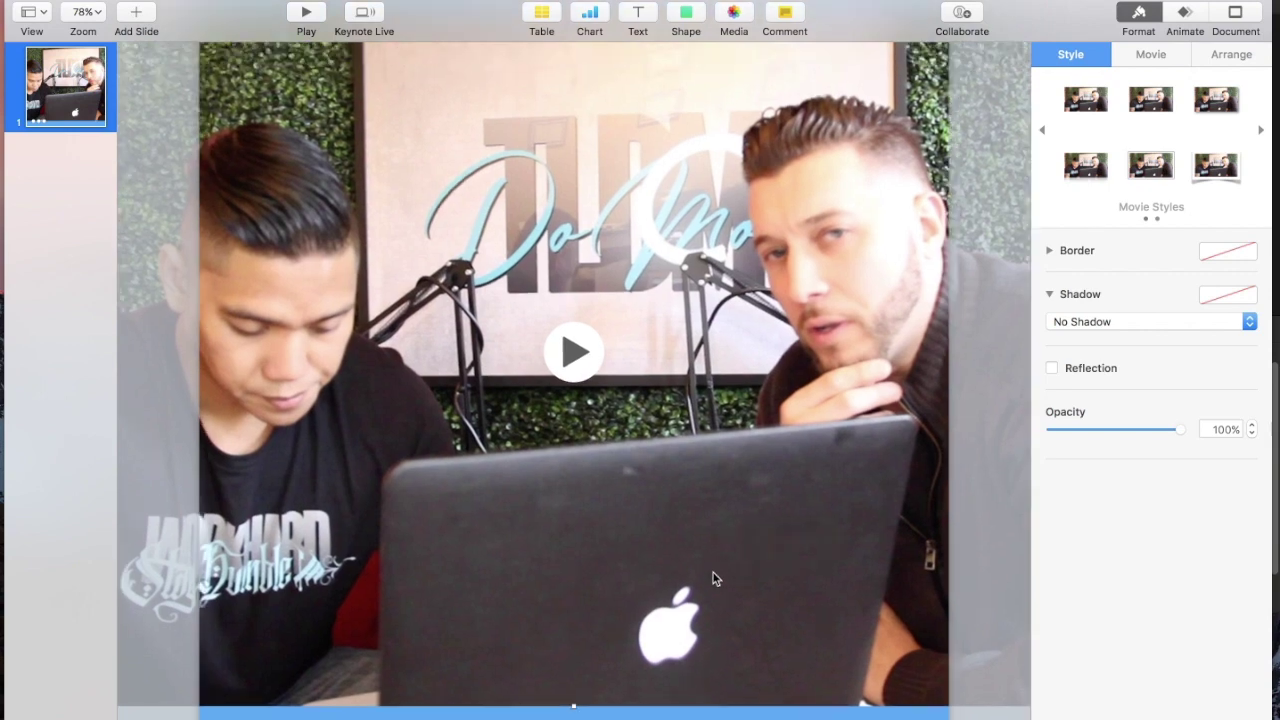
- Enlarge the video further to cover the blue band at the slide's top, and reposition it to show both men
{"action": "scroll", "coordinate": [723, 500], "scroll_direction": "up", "scroll_amount": 3}
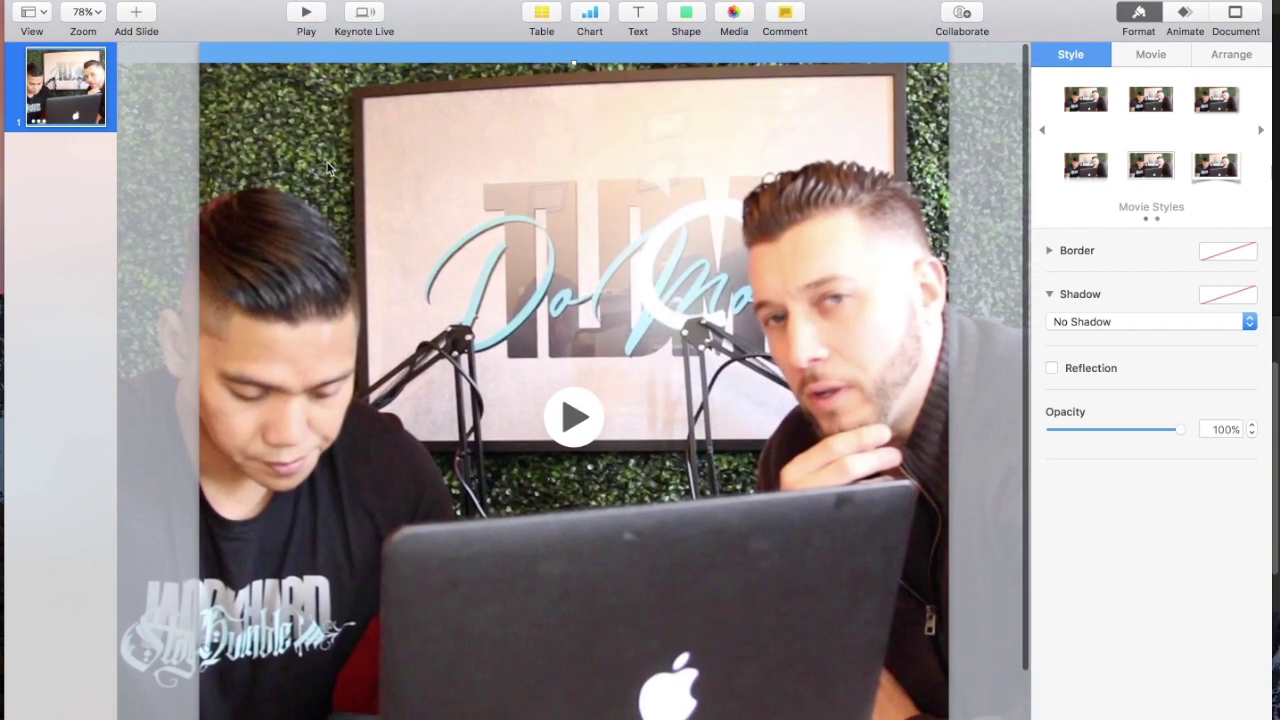
{"action": "left_click_drag", "start_coordinate": [328, 168], "coordinate": [663, 177]}
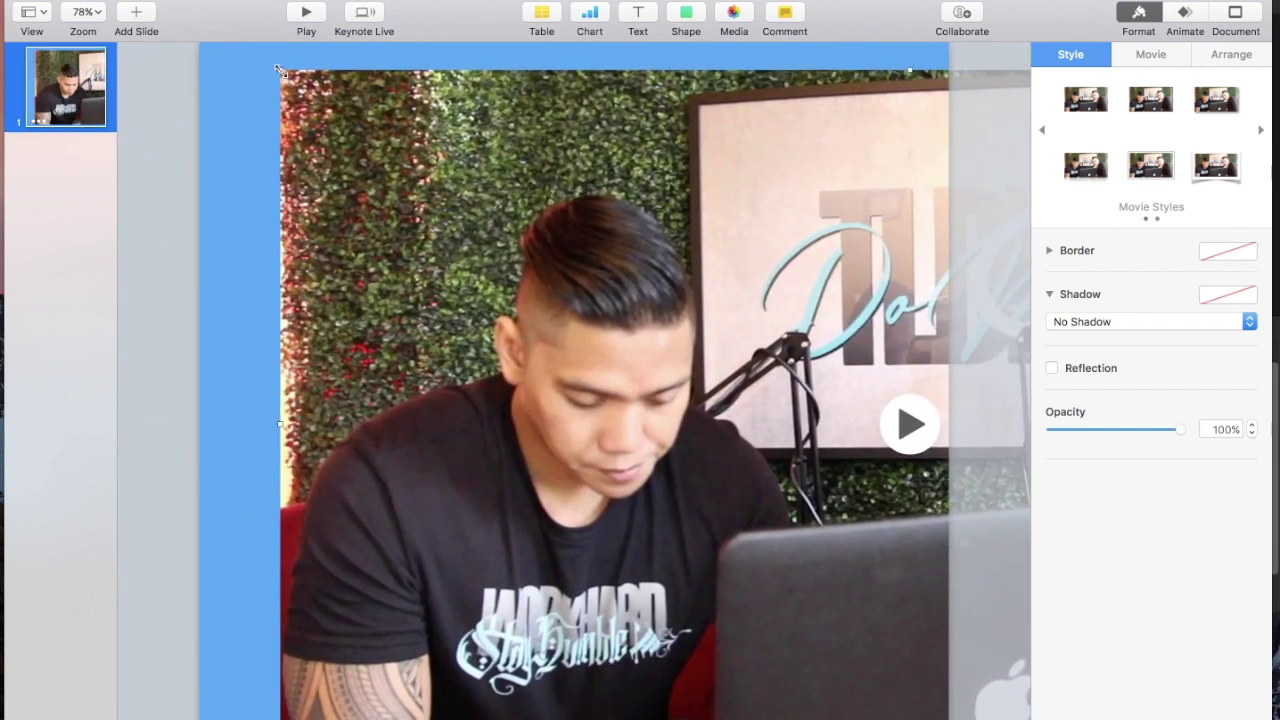
{"action": "left_click_drag", "start_coordinate": [280, 72], "coordinate": [406, 250]}
{"action": "left_click_drag", "start_coordinate": [540, 246], "coordinate": [421, 247]}
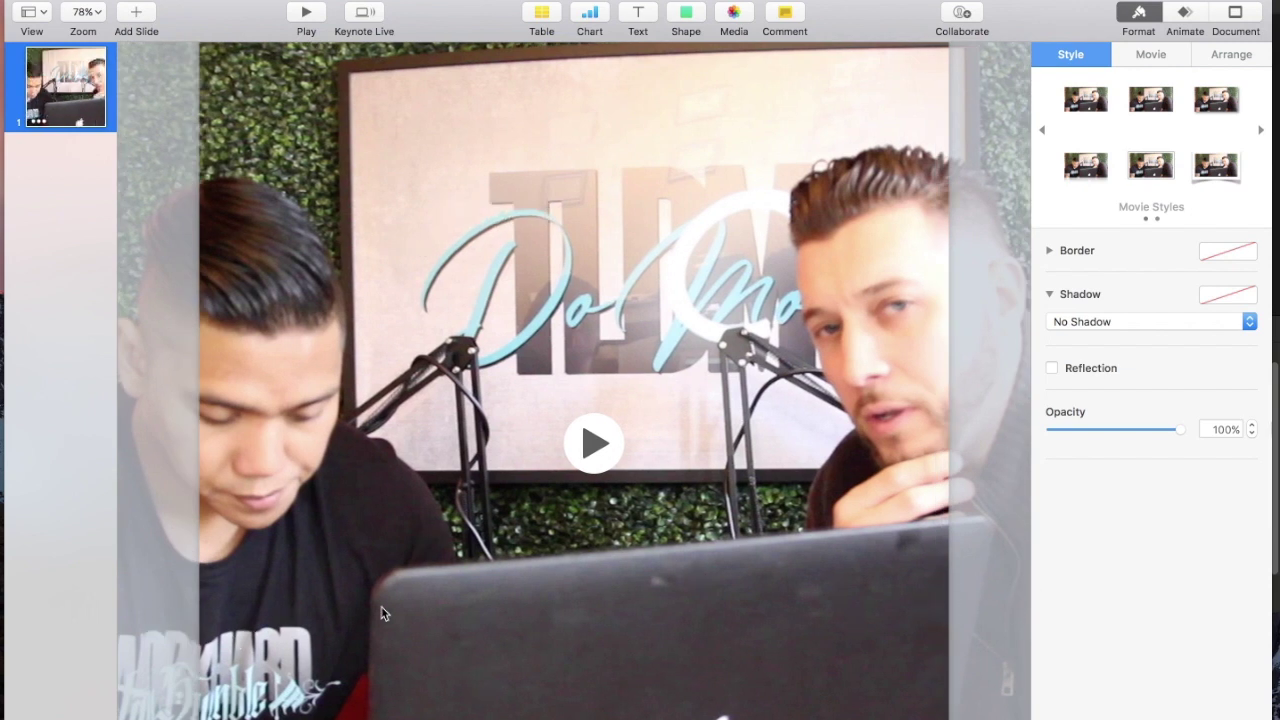
{"action": "scroll", "coordinate": [603, 489], "scroll_direction": "up", "scroll_amount": 2}
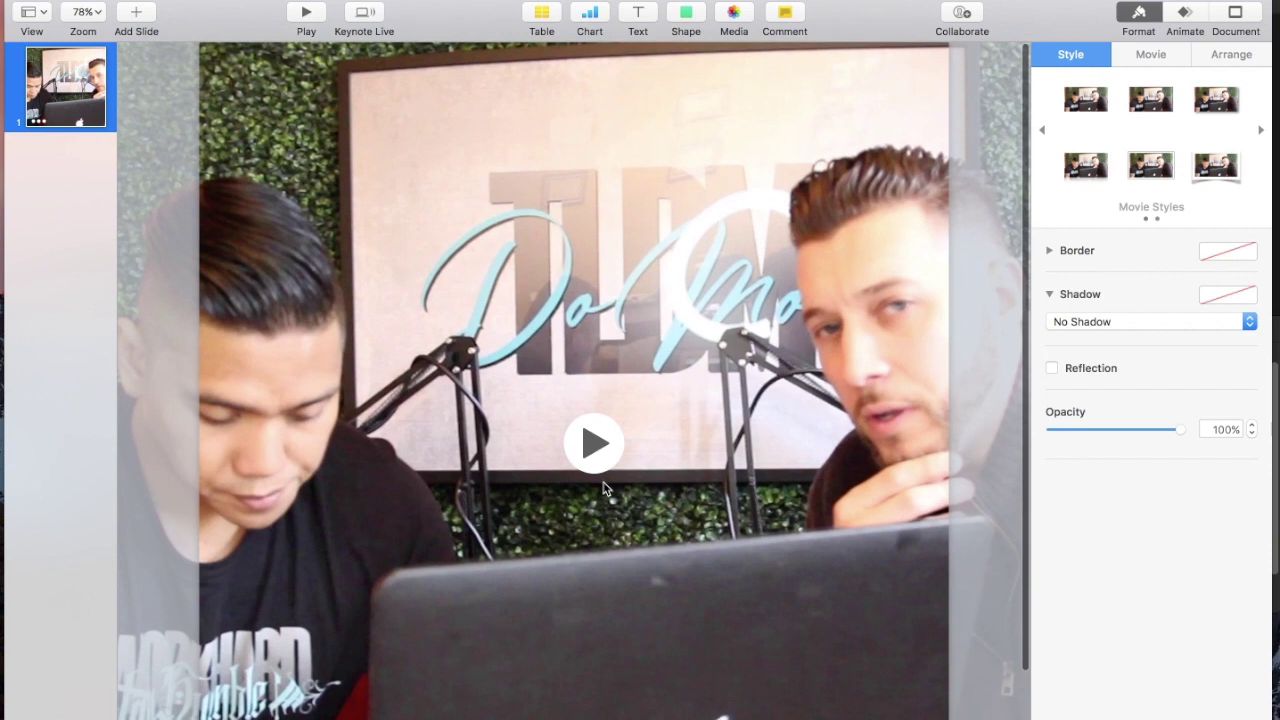
- Nudge the enlarged video slightly up and to the left on the slide, keeping both men in view
{"action": "left_click_drag", "start_coordinate": [701, 447], "coordinate": [693, 441]}
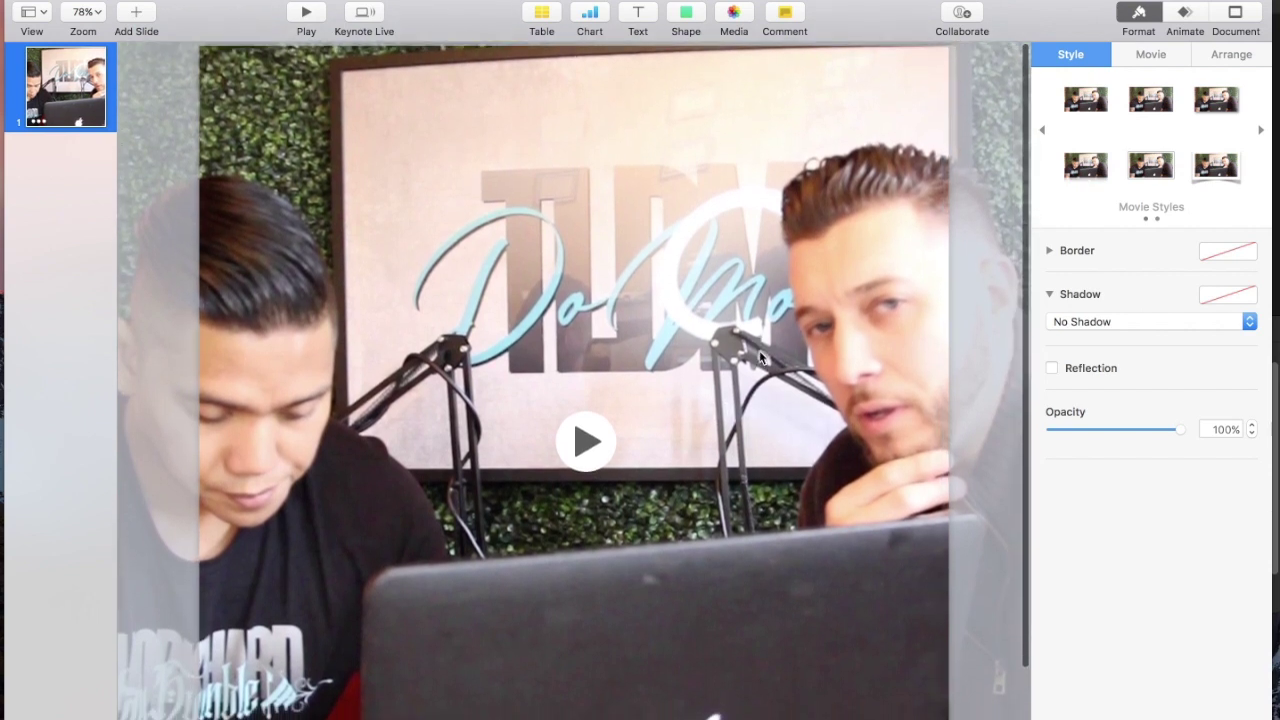
{"action": "left_click_drag", "start_coordinate": [760, 358], "coordinate": [755, 343]}
{"action": "scroll", "coordinate": [754, 340], "scroll_direction": "up", "scroll_amount": 2}
{"action": "scroll", "coordinate": [755, 340], "scroll_direction": "down", "scroll_amount": 1}
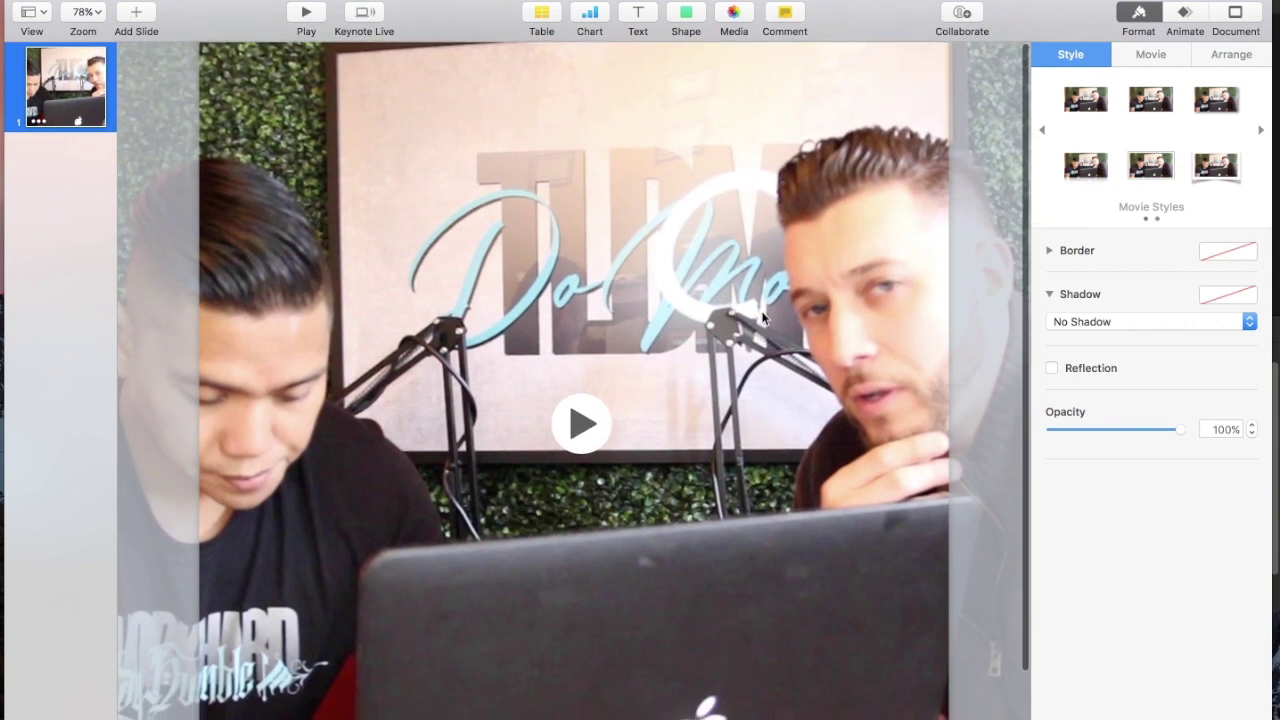
{"action": "scroll", "coordinate": [762, 318], "scroll_direction": "down", "scroll_amount": 3}
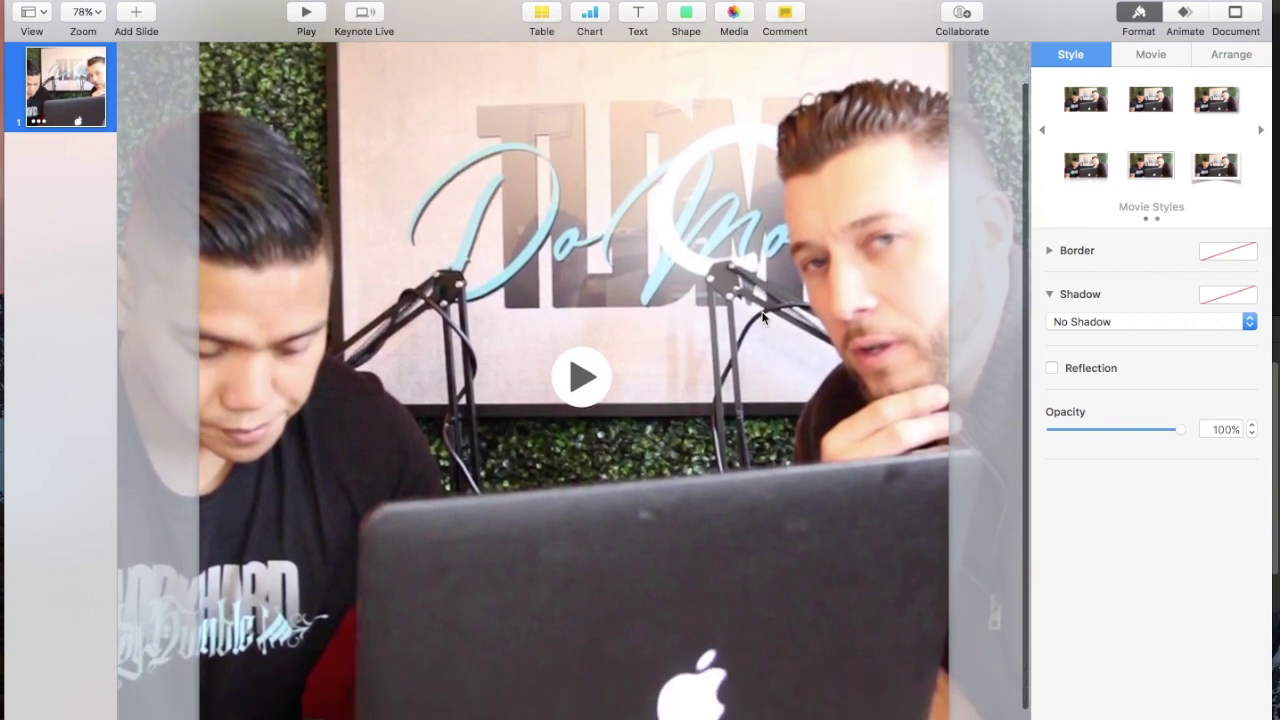
{"action": "scroll", "coordinate": [762, 318], "scroll_direction": "up", "scroll_amount": 1}
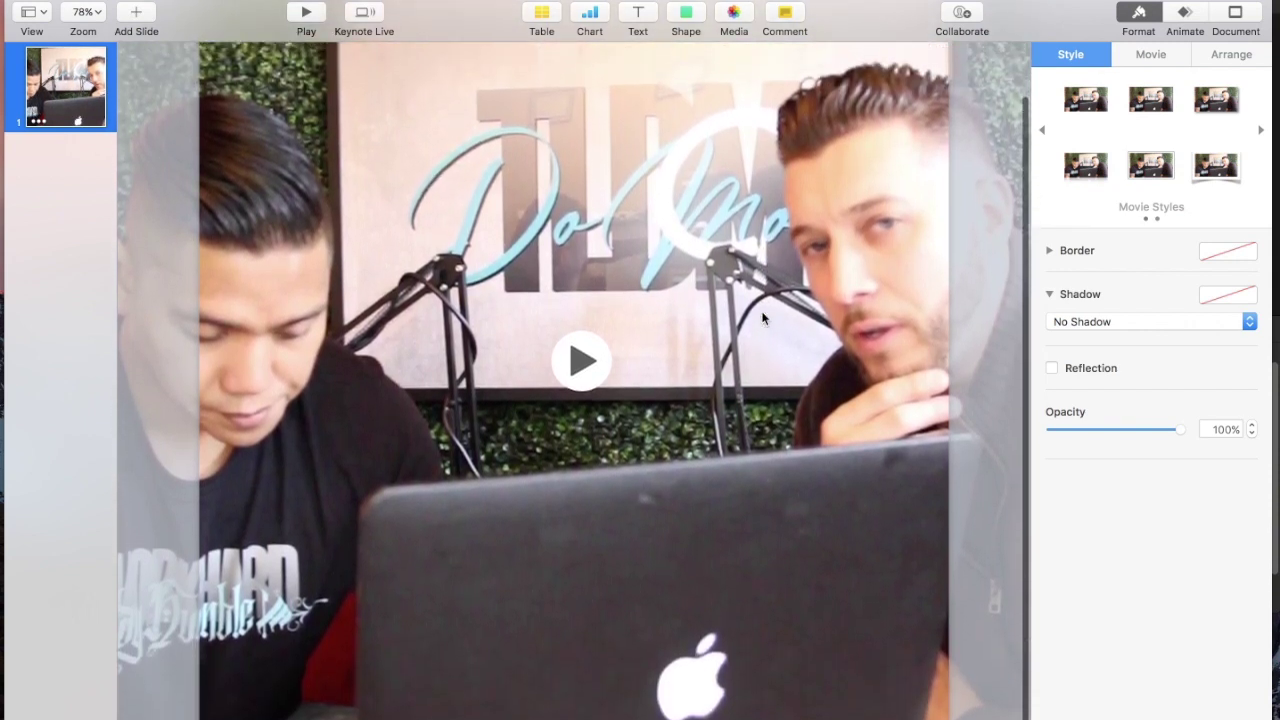
- Shift the video left to frame the man on the right, and play it briefly on the slide
{"action": "left_click_drag", "start_coordinate": [802, 468], "coordinate": [638, 467]}
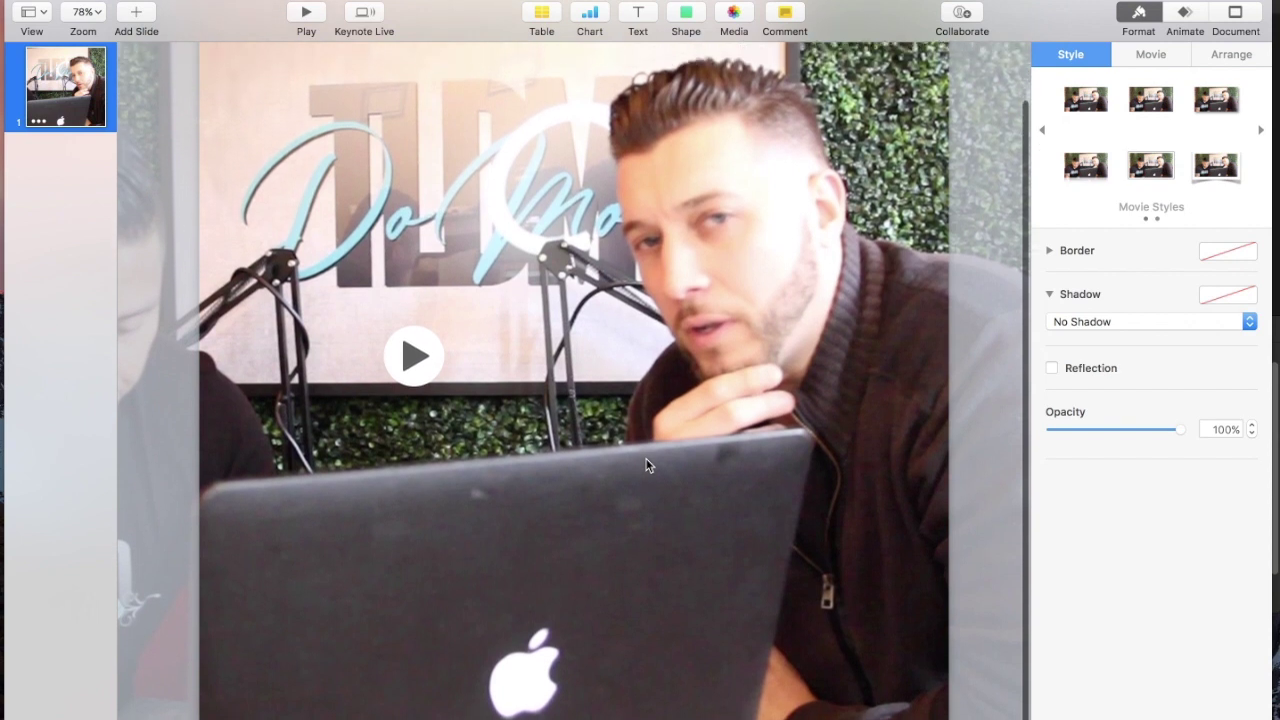
{"action": "scroll", "coordinate": [646, 465], "scroll_direction": "up", "scroll_amount": 2}
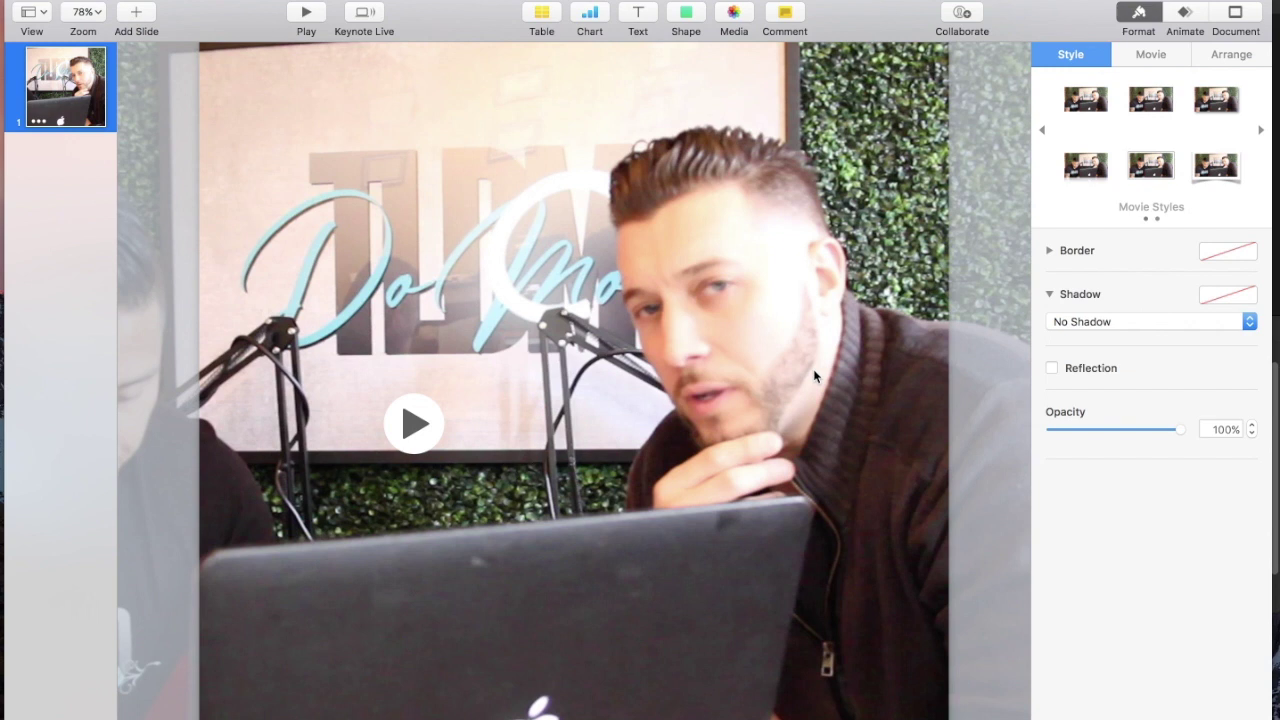
{"action": "left_click", "coordinate": [416, 423]}
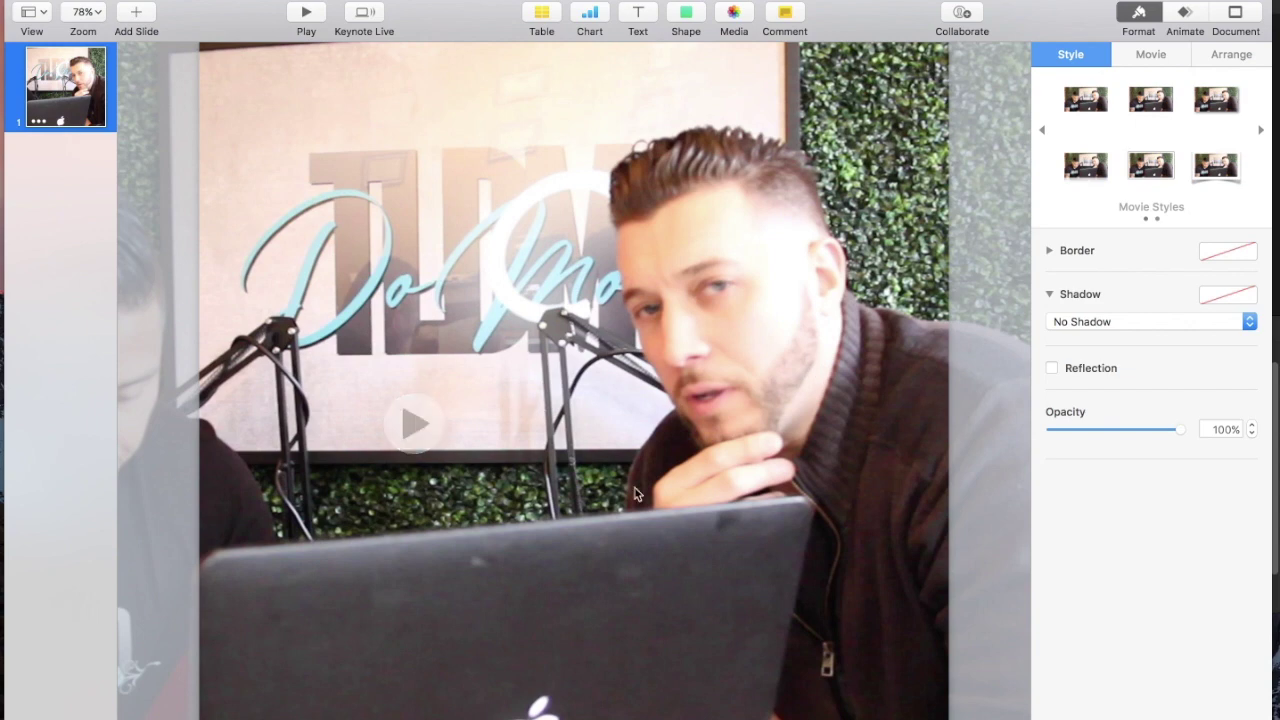
{"action": "left_click", "coordinate": [516, 415]}
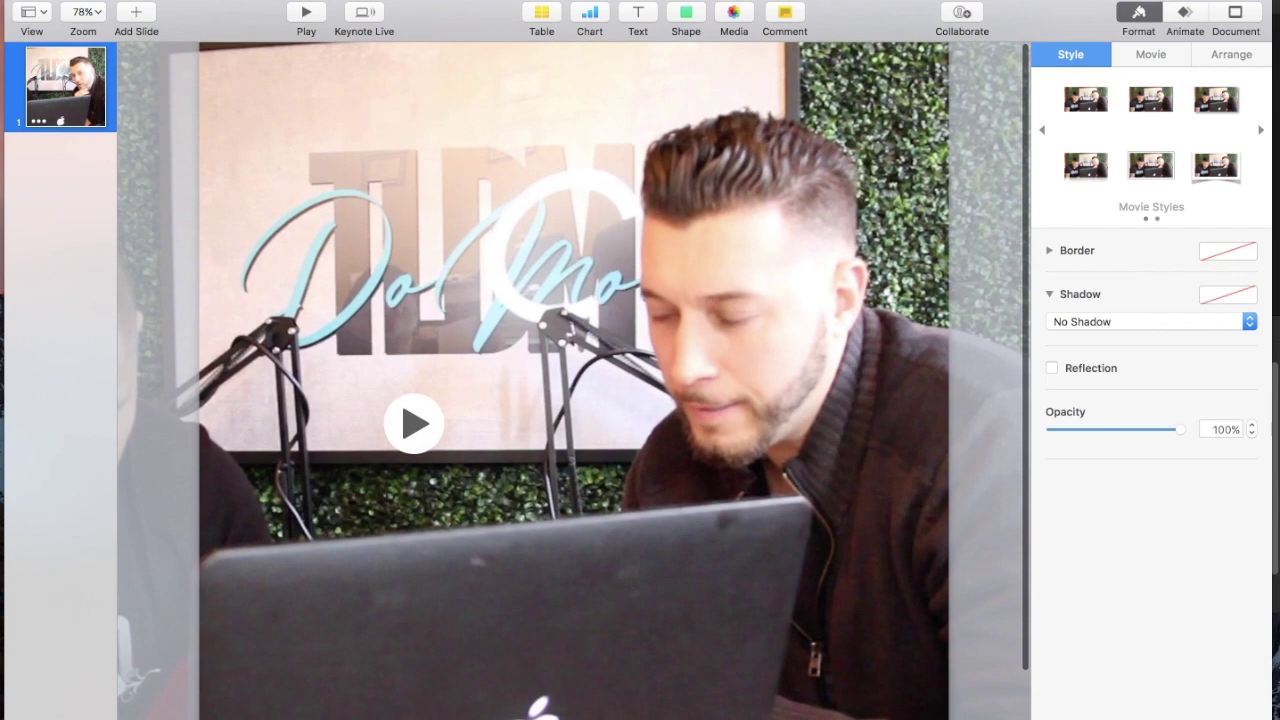
- Set up a QuickTime export of the presentation in 1080p format
{"action": "left_click", "coordinate": [125, 0]}
{"action": "mouse_move", "coordinate": [180, 150]}
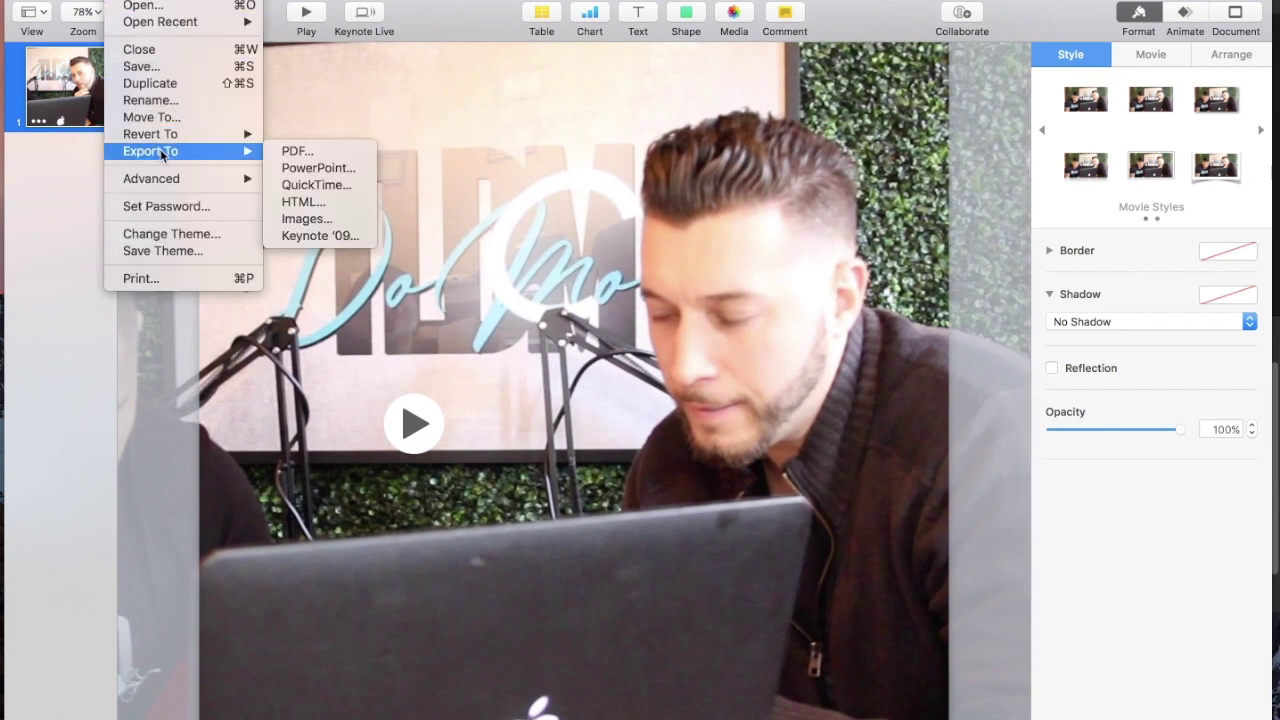
{"action": "left_click", "coordinate": [318, 185]}
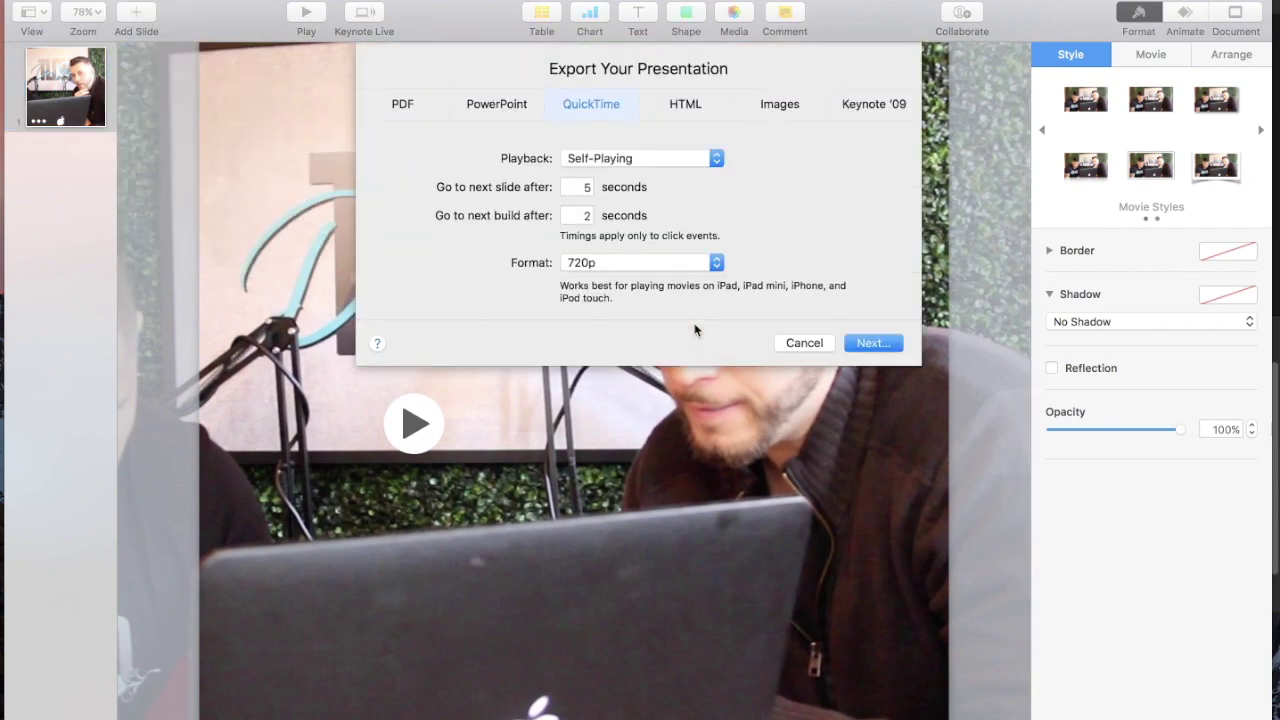
{"action": "left_click", "coordinate": [656, 263]}
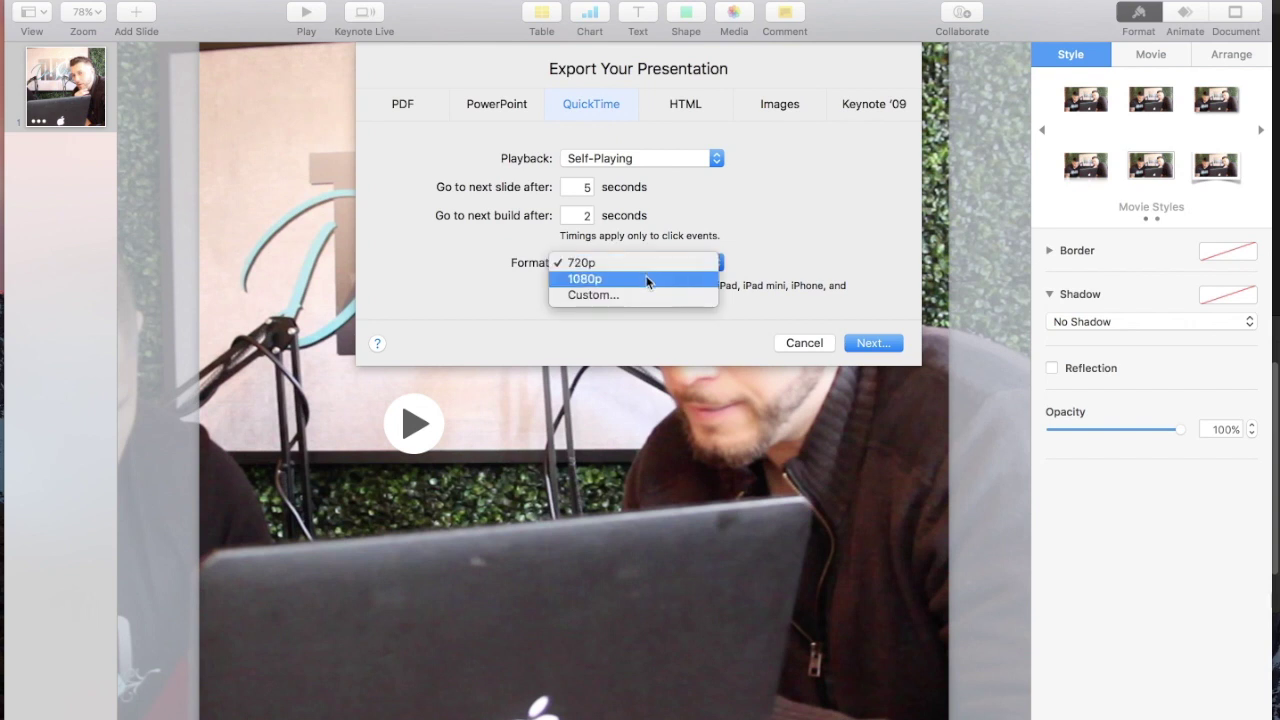
{"action": "left_click", "coordinate": [633, 284]}
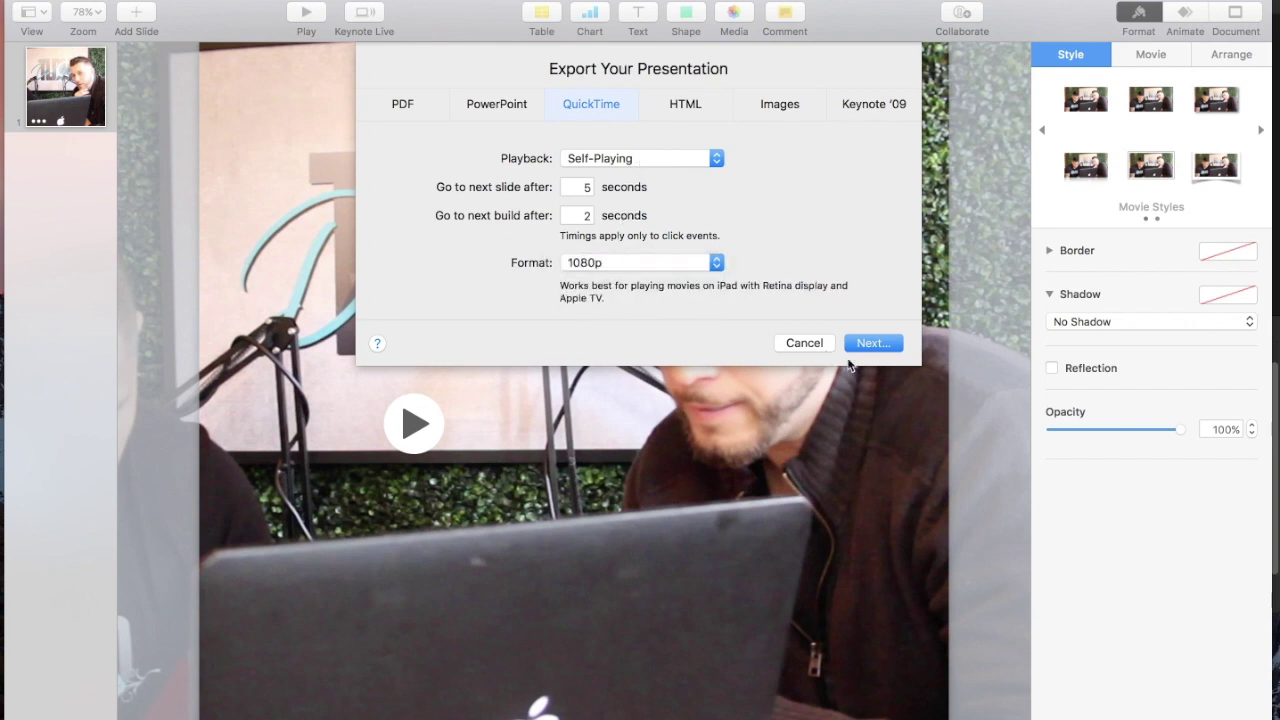
- Export the movie to the Desktop with the file name "Example 2 Square"
{"action": "left_click", "coordinate": [881, 347]}
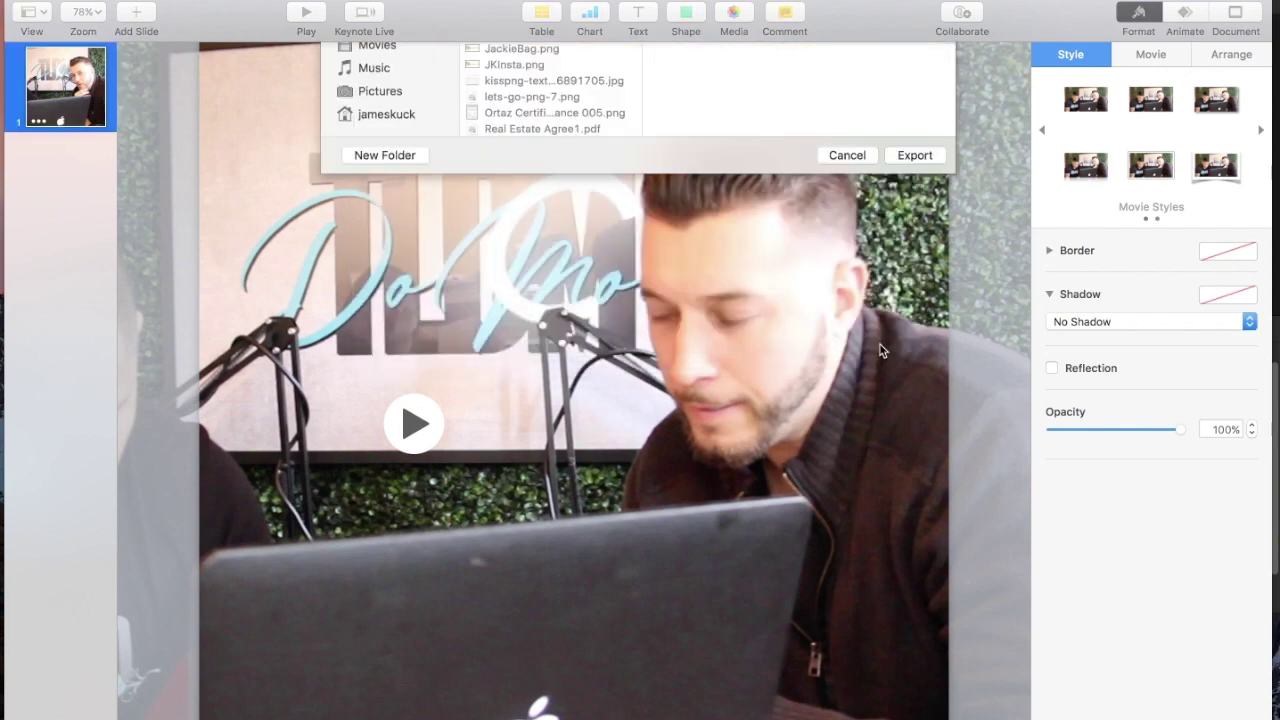
{"action": "type", "text": "Example 2 Square"}
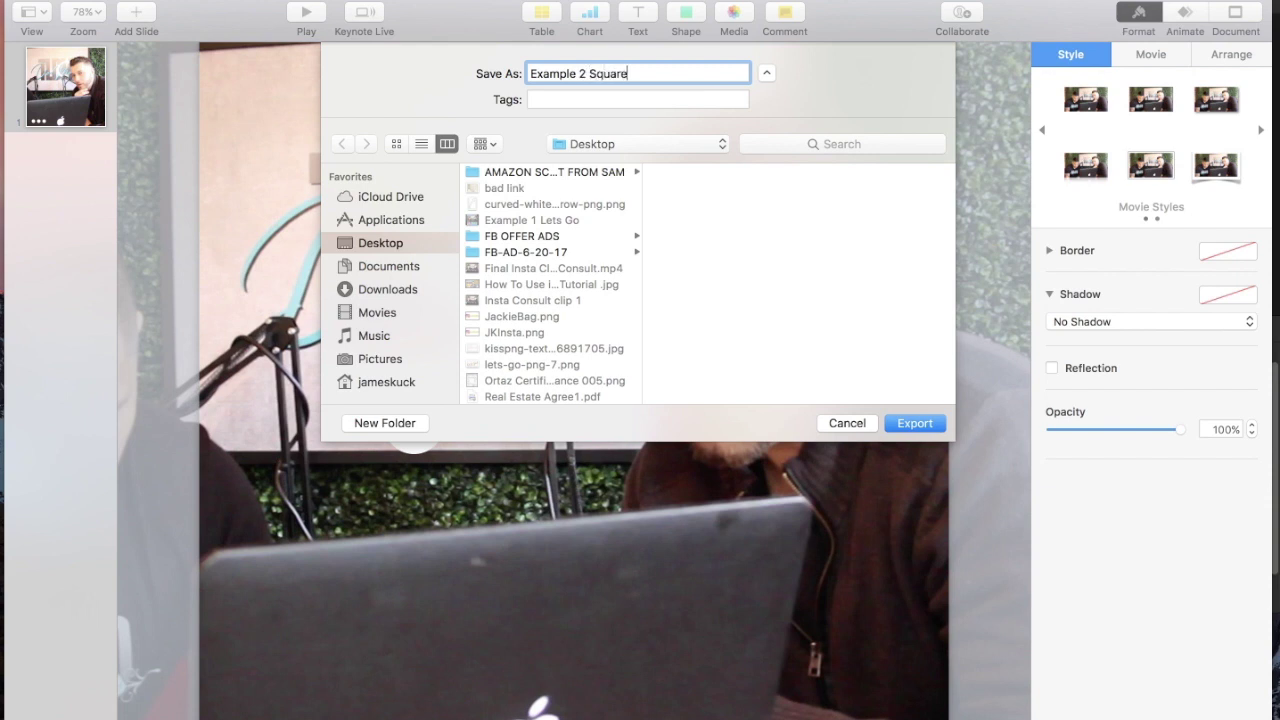
{"action": "key", "text": "Return"}
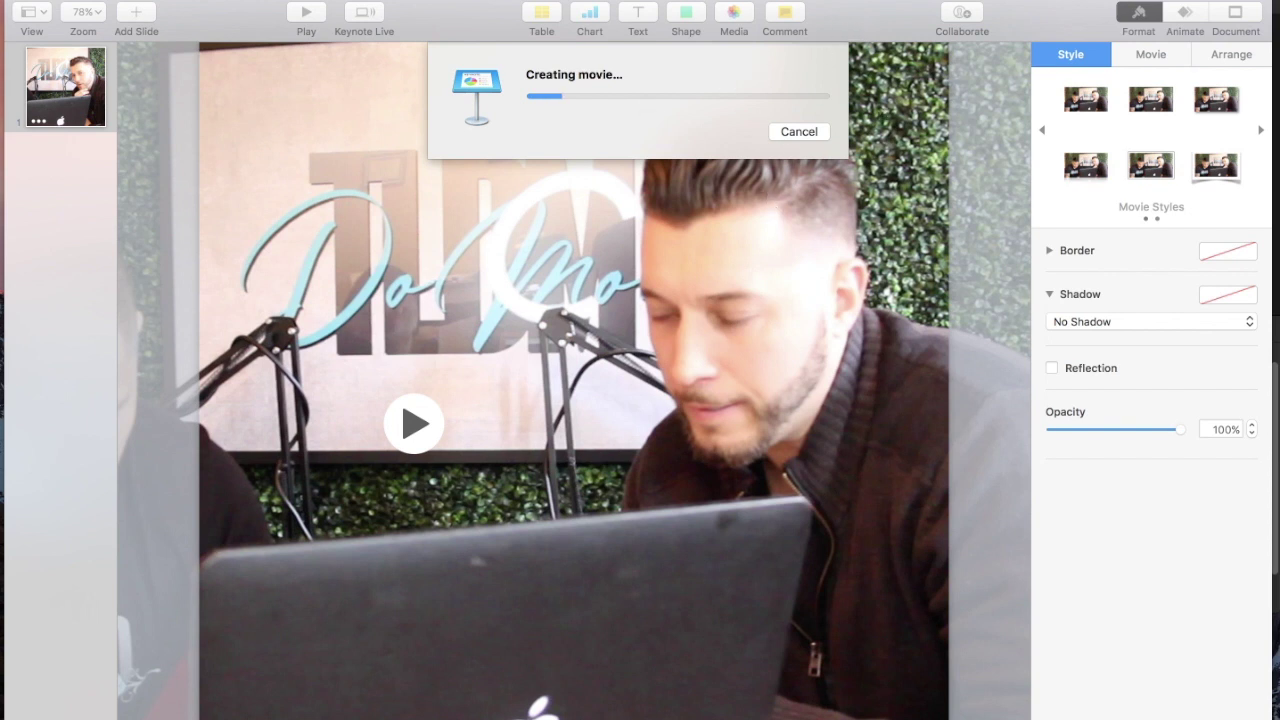
- Switch to the desktop, open the exported "Example 1 Lets Go" video in a player and play it
{"action": "left_click", "coordinate": [800, 2]}
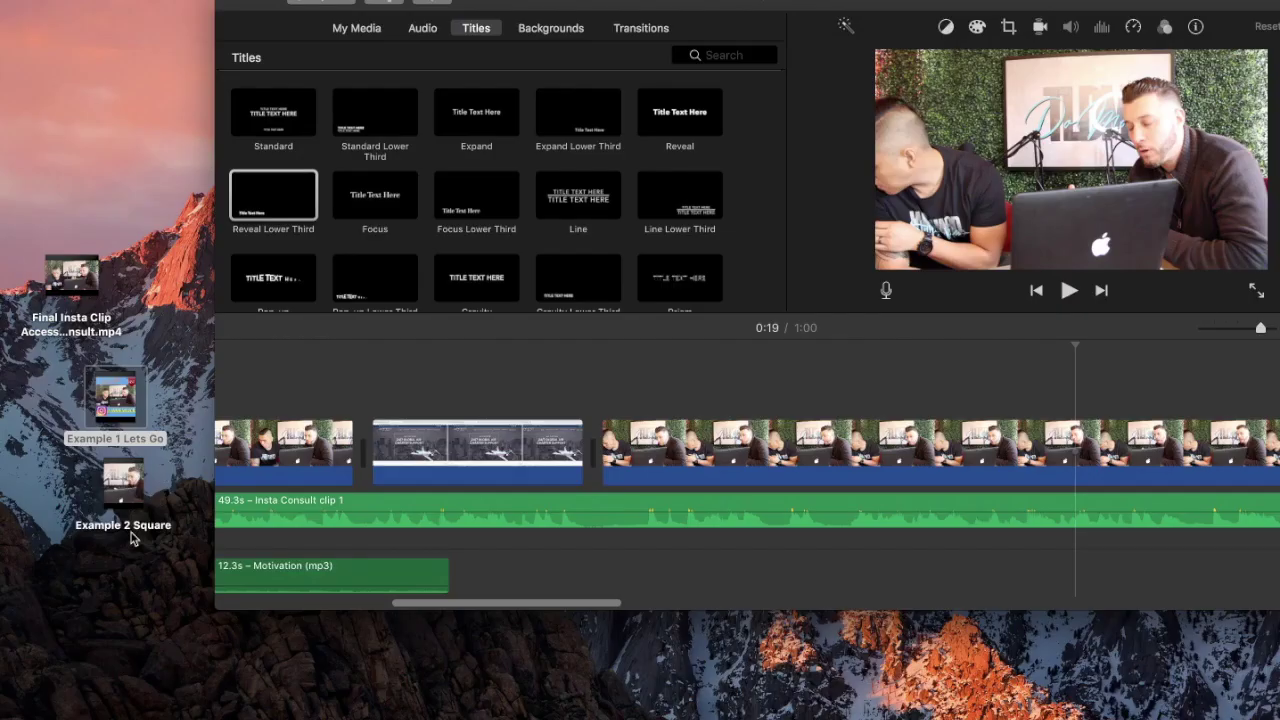
{"action": "left_click", "coordinate": [124, 480]}
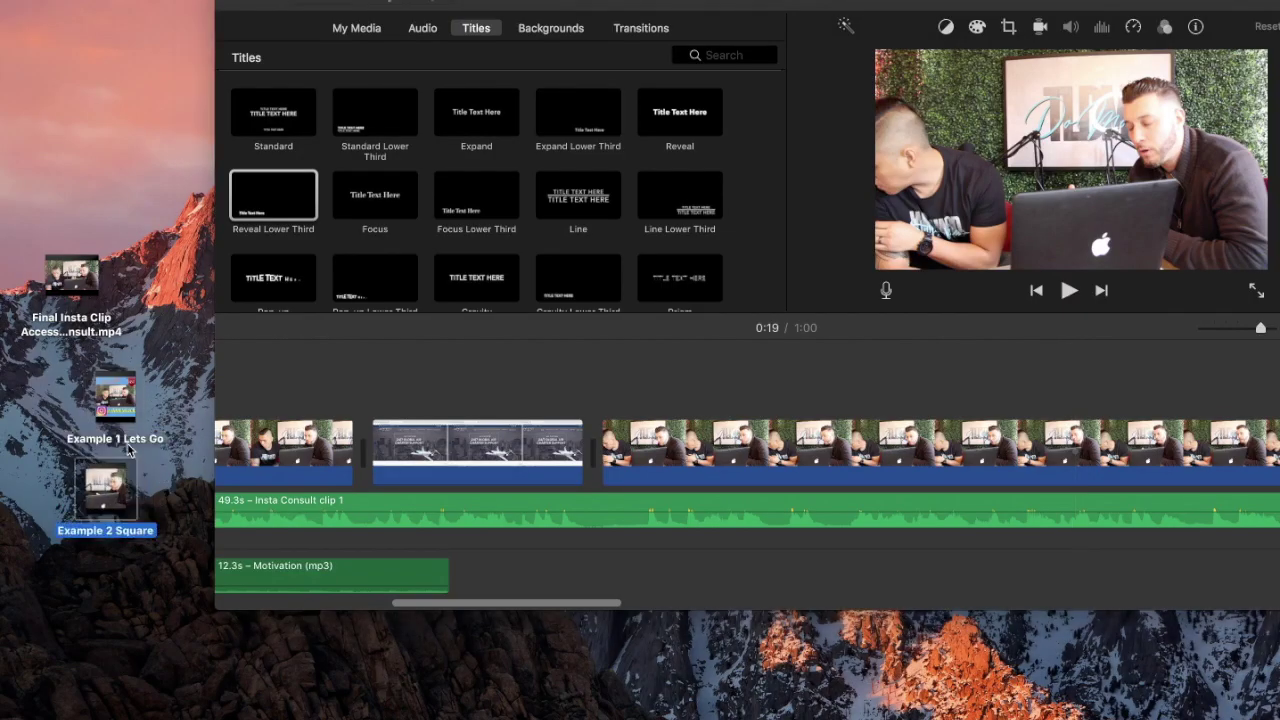
{"action": "double_click", "coordinate": [134, 416]}
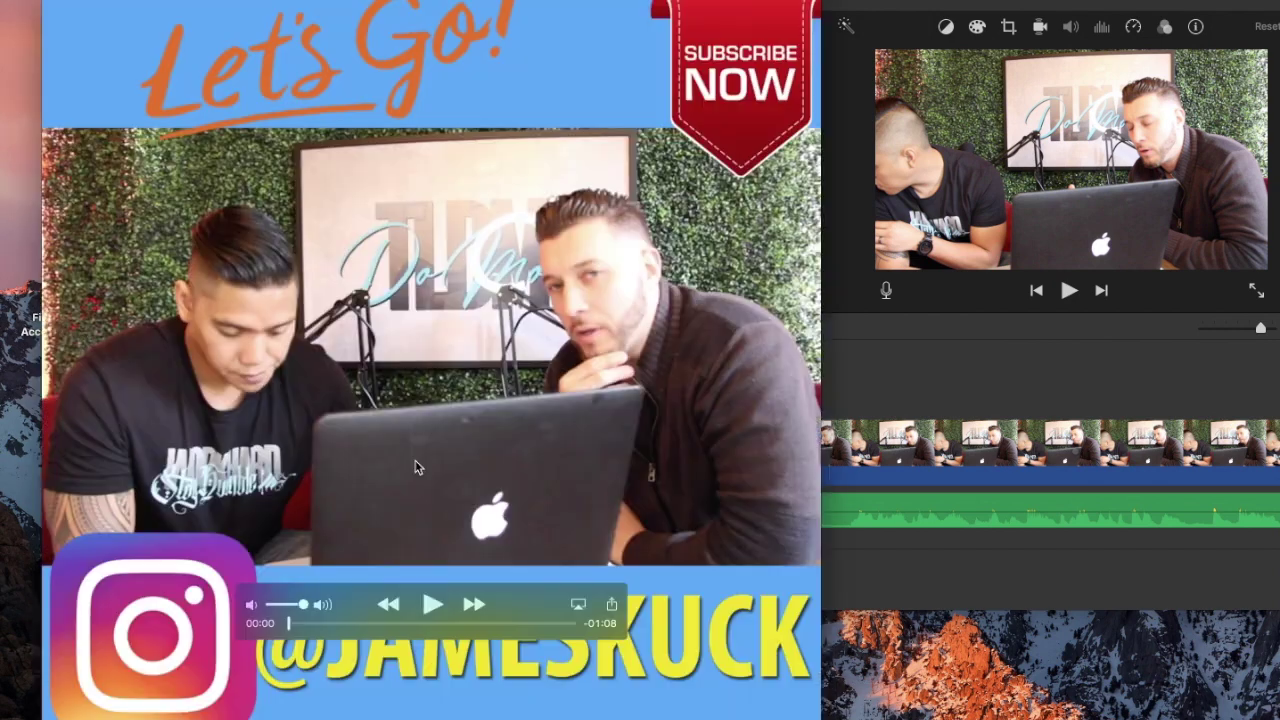
{"action": "left_click", "coordinate": [432, 604]}
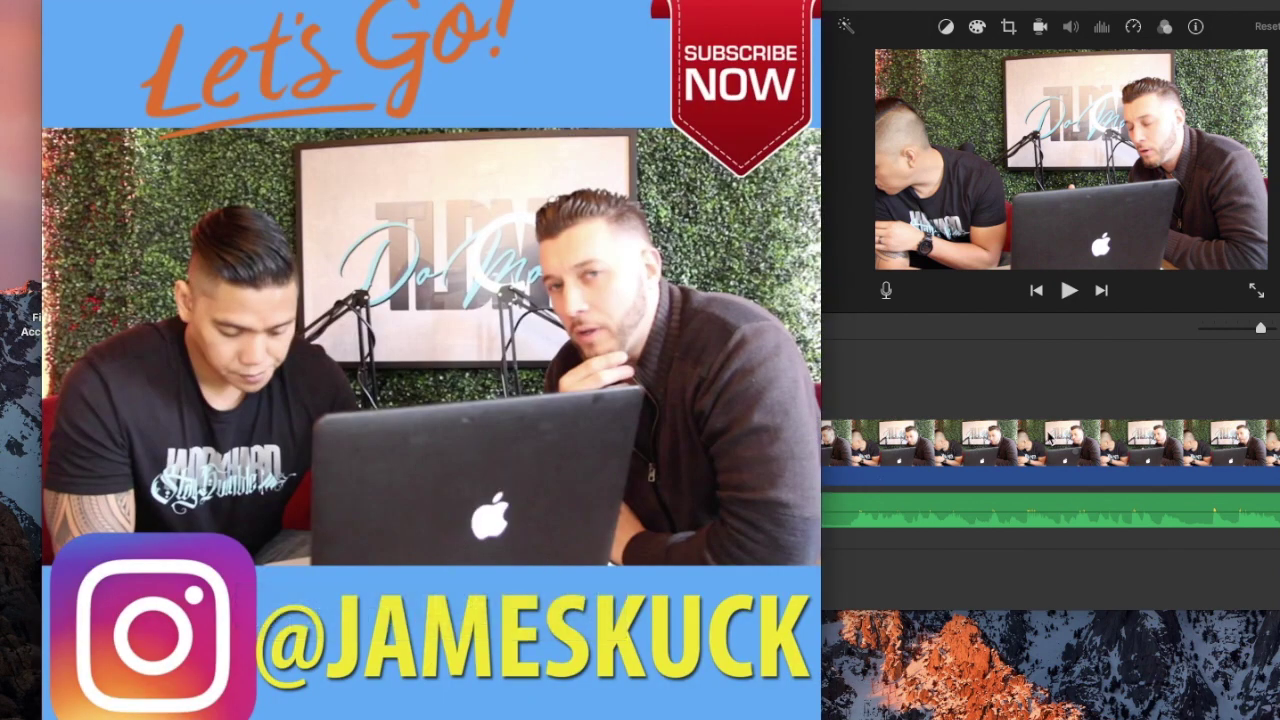